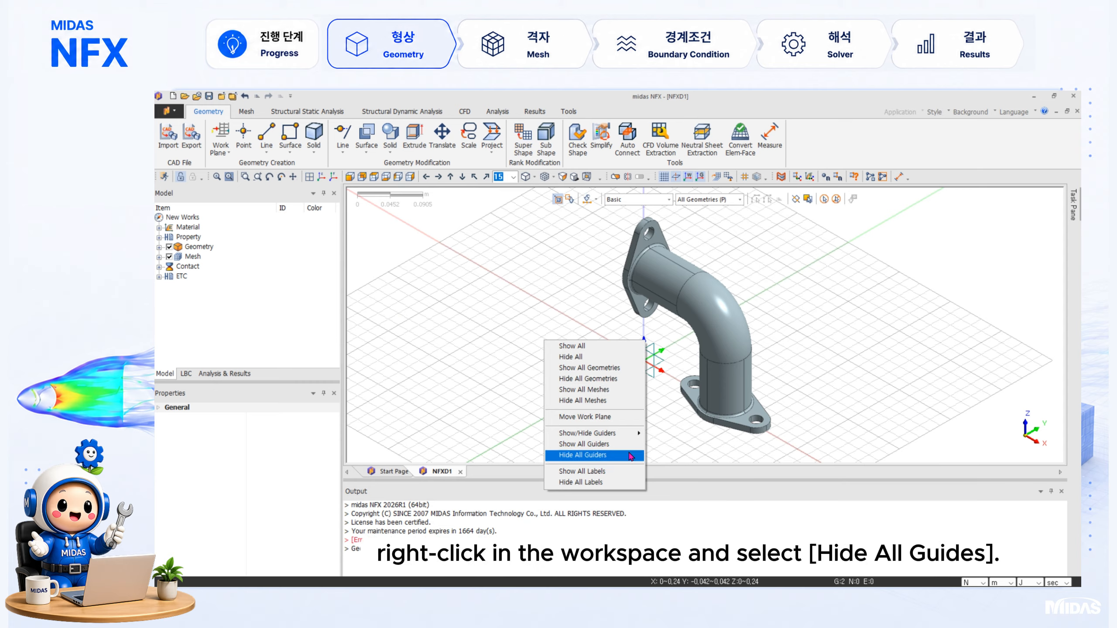
Hide all guiders in the workspace and select the imported pipe body under Geometry Set-1.
{"action": "left_click", "coordinate": [631, 457]}
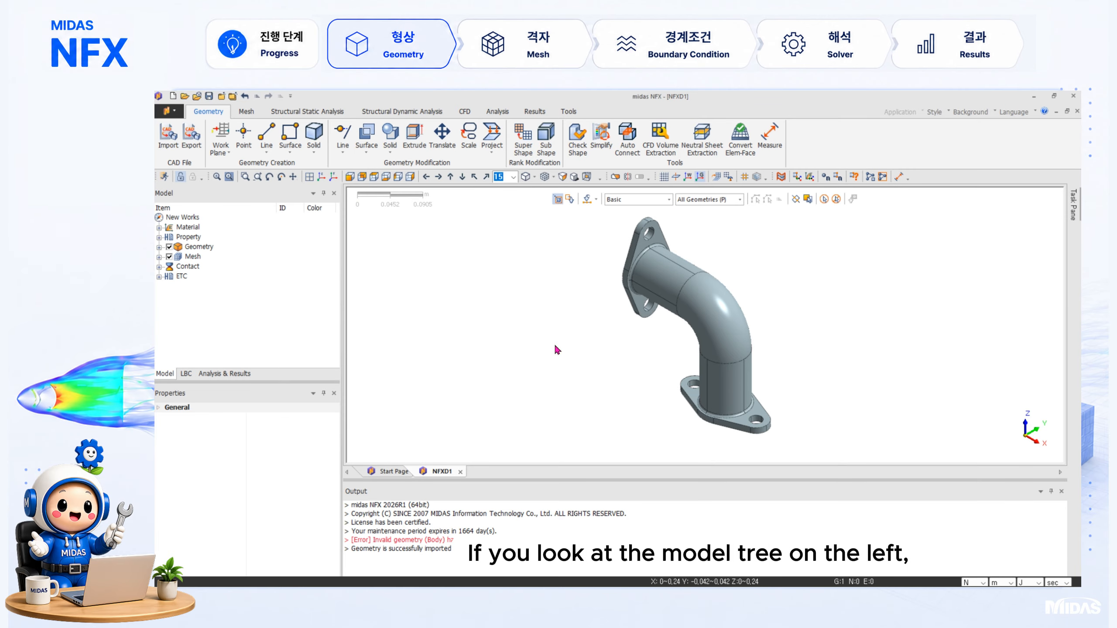
{"action": "left_click", "coordinate": [159, 247]}
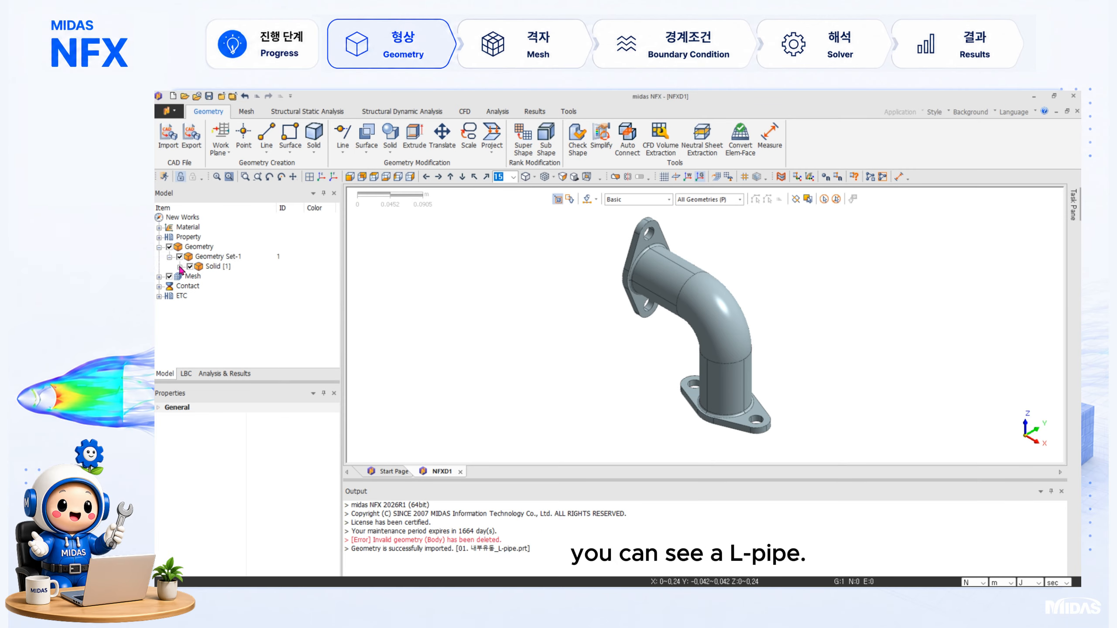
{"action": "left_click", "coordinate": [180, 267]}
{"action": "left_click", "coordinate": [230, 279]}
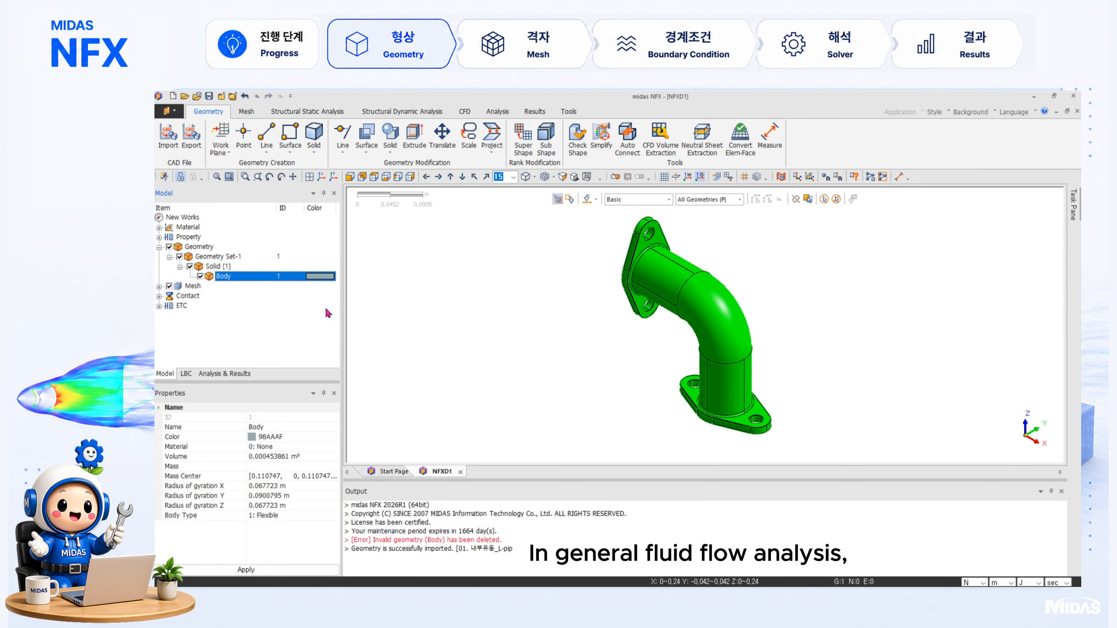
Make two faces in Geometry Set-1 from the inner circular edges at the pipe's inlet and outlet, closing both openings.
{"action": "left_click", "coordinate": [350, 178]}
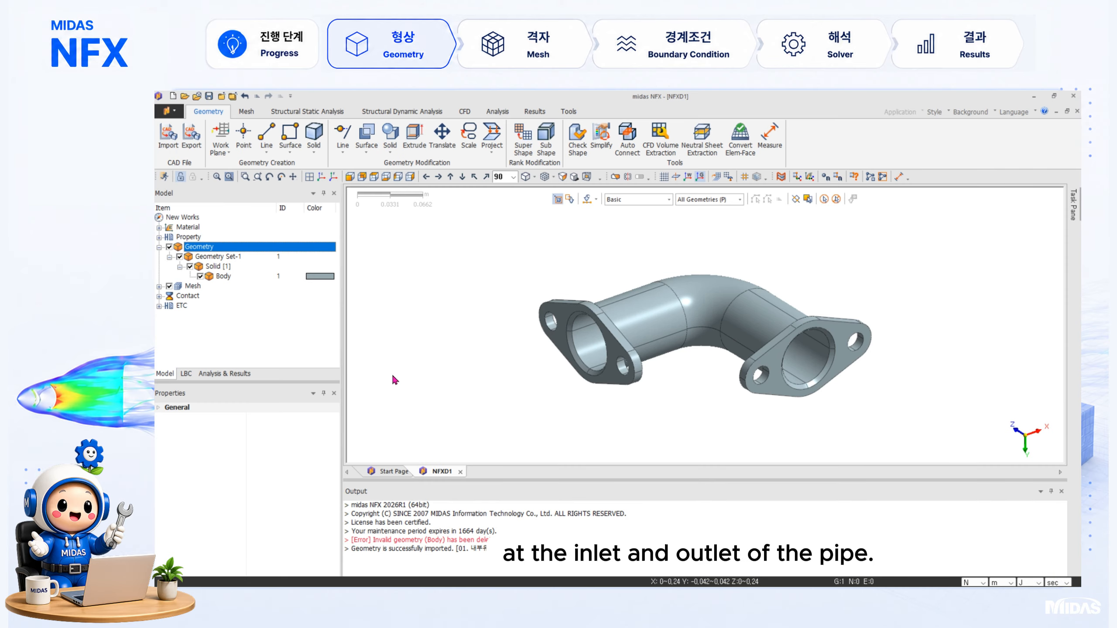
{"action": "left_click", "coordinate": [367, 143]}
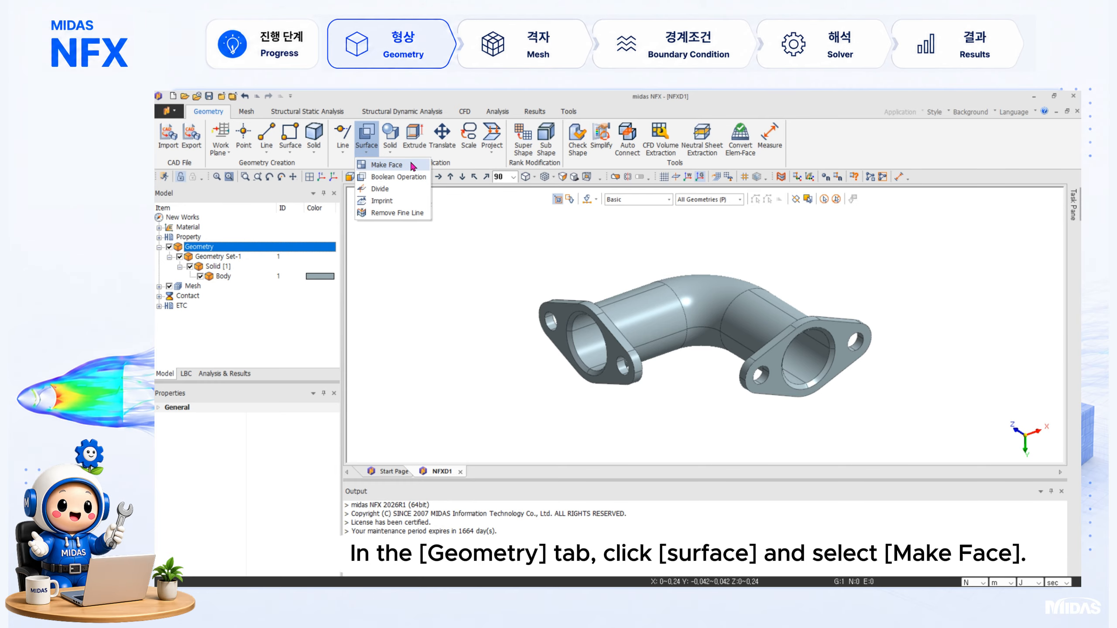
{"action": "left_click", "coordinate": [412, 165]}
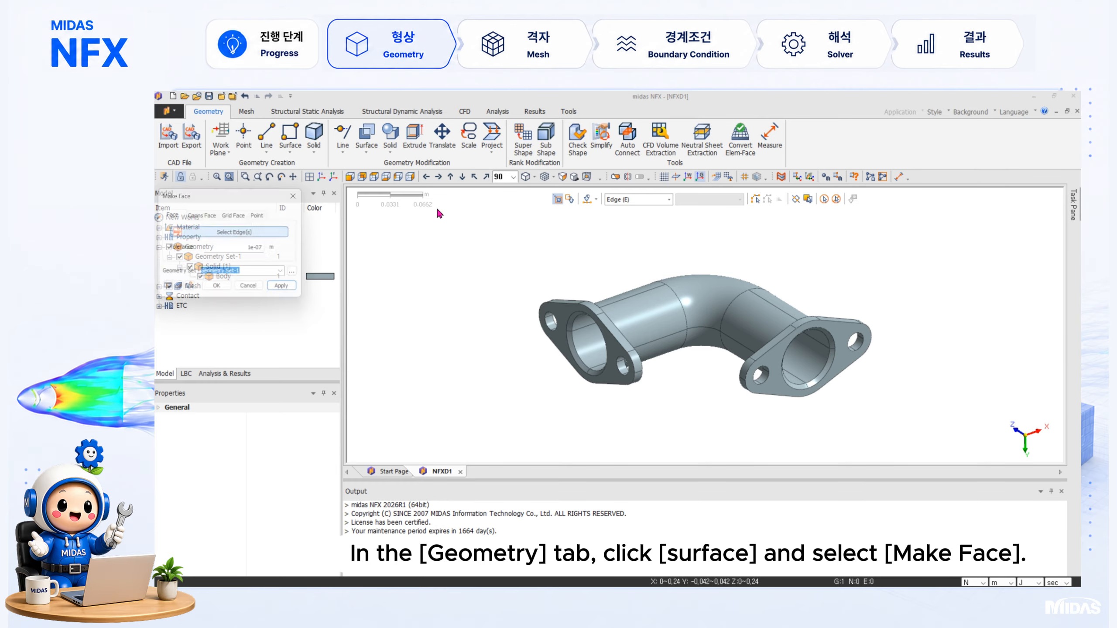
{"action": "left_click", "coordinate": [569, 318]}
{"action": "left_click", "coordinate": [571, 354]}
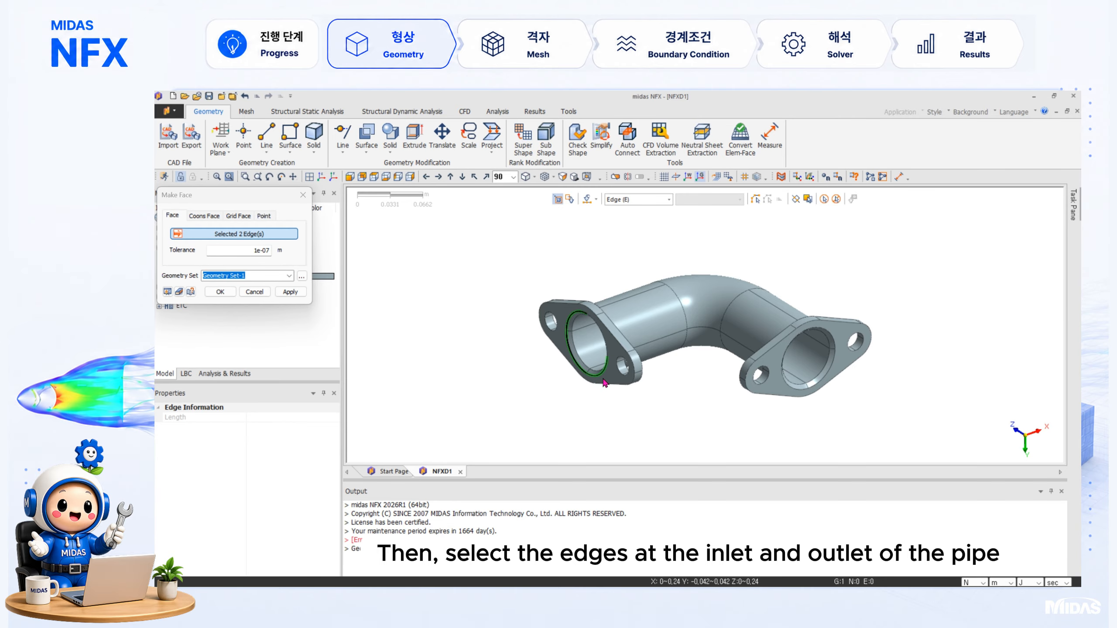
{"action": "left_click", "coordinate": [607, 351]}
{"action": "left_click", "coordinate": [797, 362]}
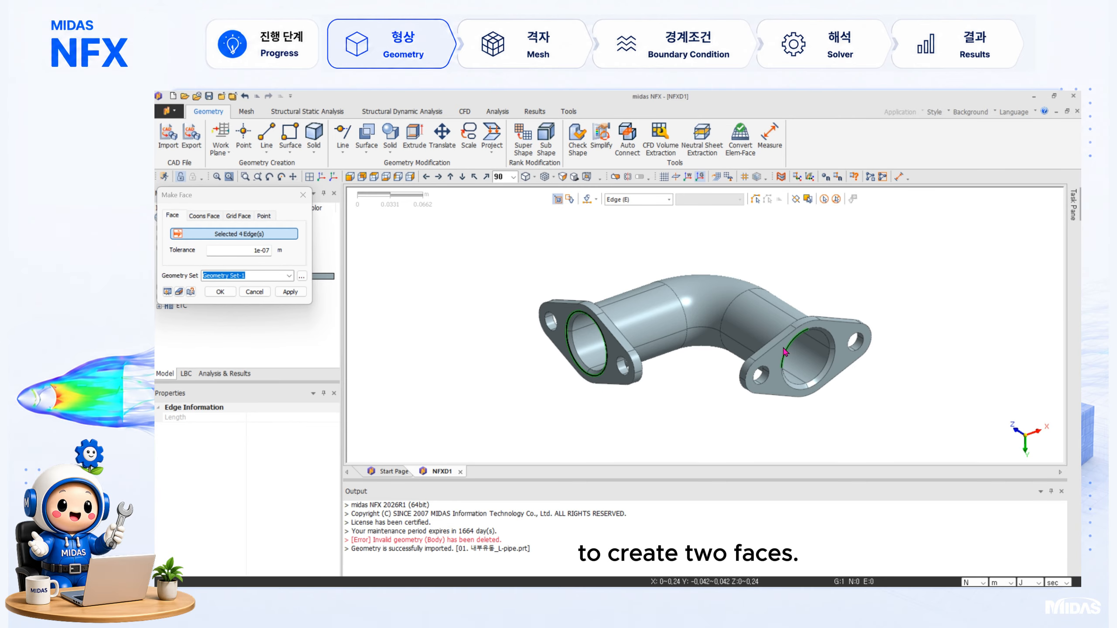
{"action": "left_click", "coordinate": [788, 357]}
{"action": "left_click", "coordinate": [815, 389]}
{"action": "left_click", "coordinate": [834, 342]}
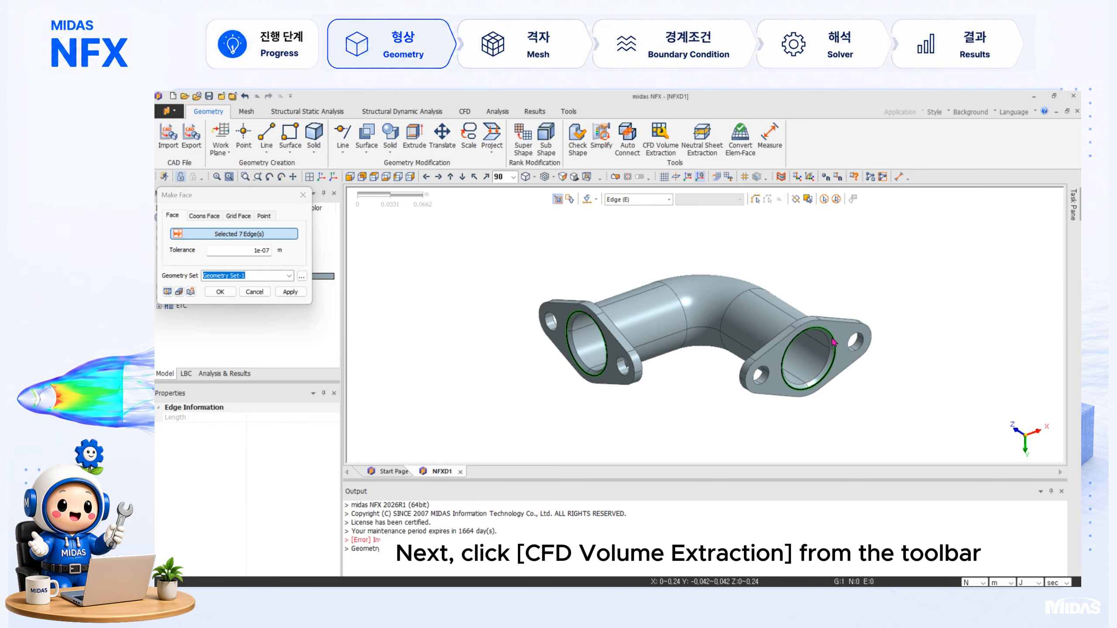
{"action": "left_click", "coordinate": [220, 292]}
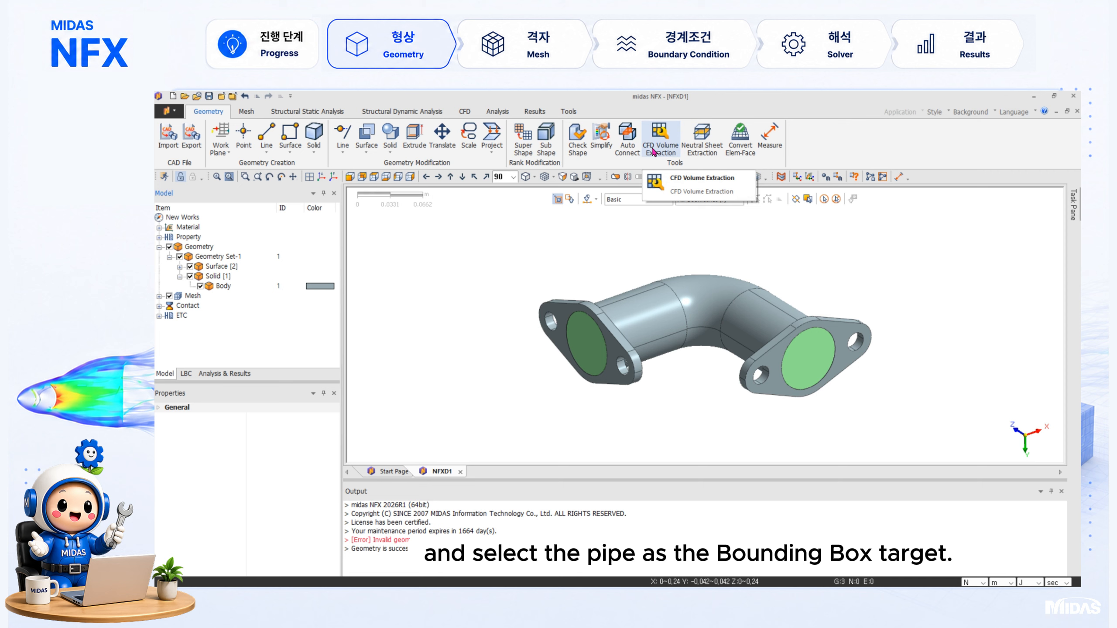
Set up a CFD Volume Extraction with the pipe as bounding box target and Width X, Width Y and Height of 0.3 m.
{"action": "left_click", "coordinate": [653, 152]}
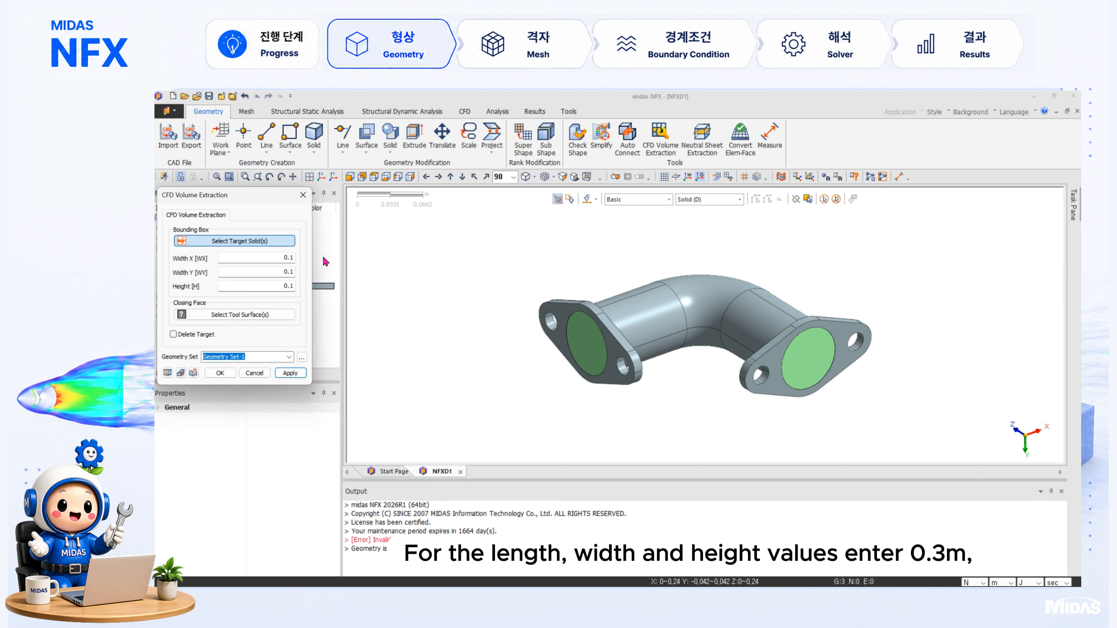
{"action": "left_click", "coordinate": [636, 315]}
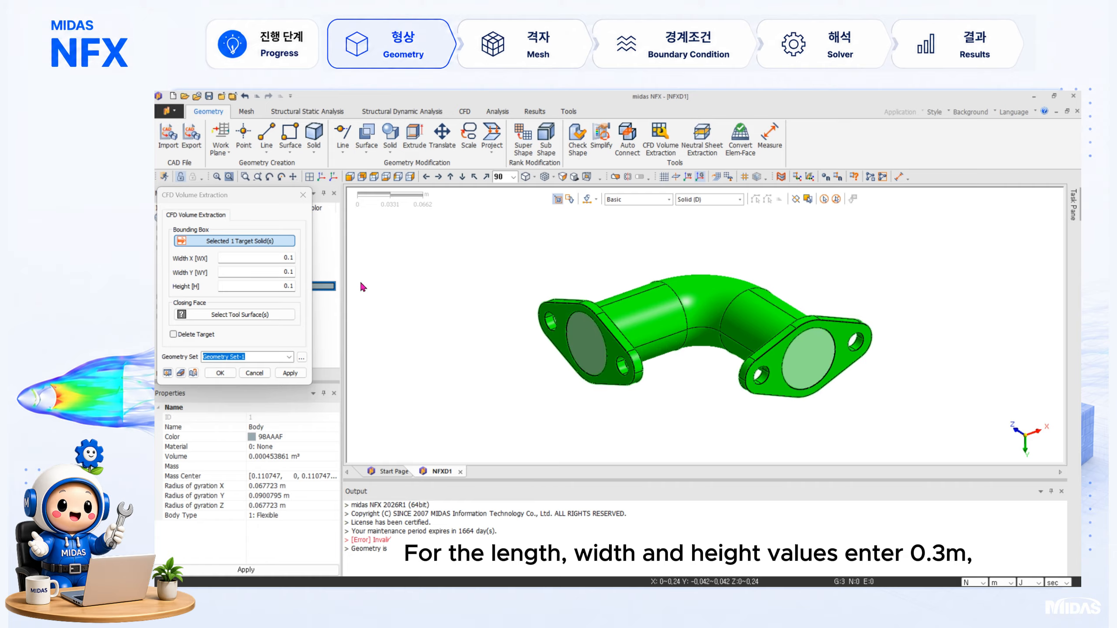
{"action": "left_click_drag", "start_coordinate": [279, 260], "coordinate": [299, 260]}
{"action": "type", "text": "0.3"}
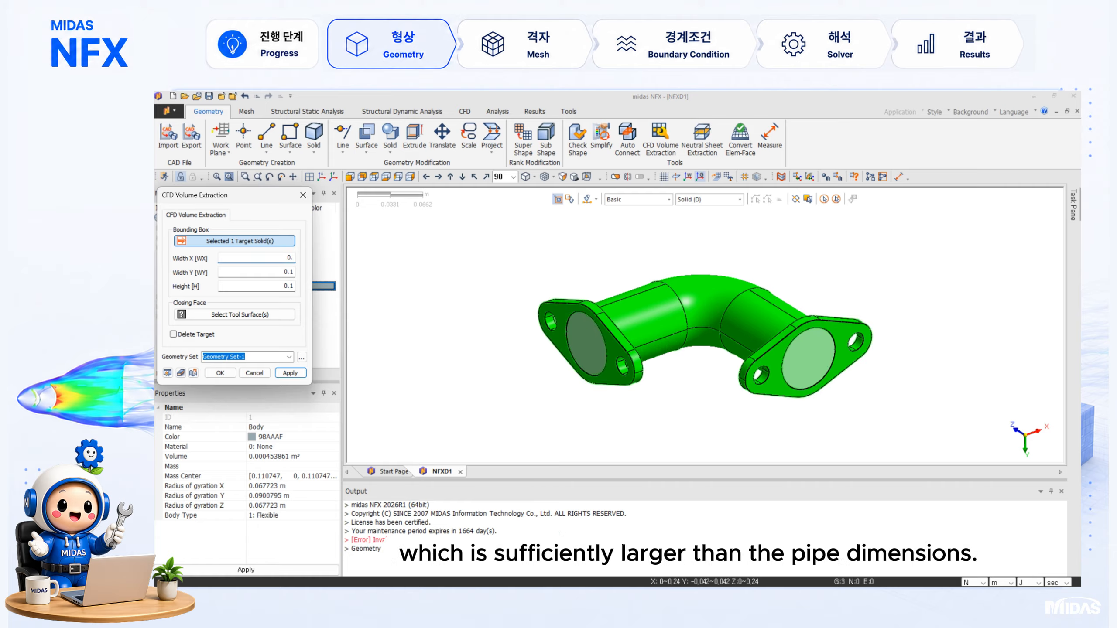
{"action": "key", "text": "Tab"}
{"action": "type", "text": "0.3"}
{"action": "key", "text": "Tab"}
{"action": "type", "text": "0.3"}
Assign the inlet and outlet faces as closing faces and run the CFD volume extraction.
{"action": "left_click", "coordinate": [285, 316]}
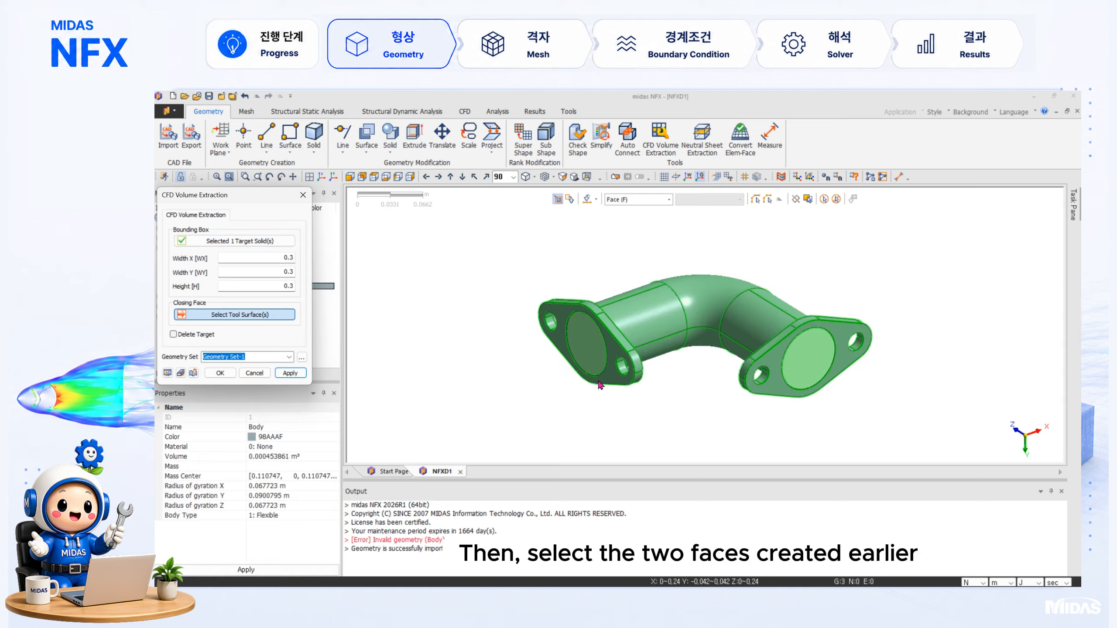
{"action": "left_click", "coordinate": [596, 358]}
{"action": "left_click", "coordinate": [819, 367]}
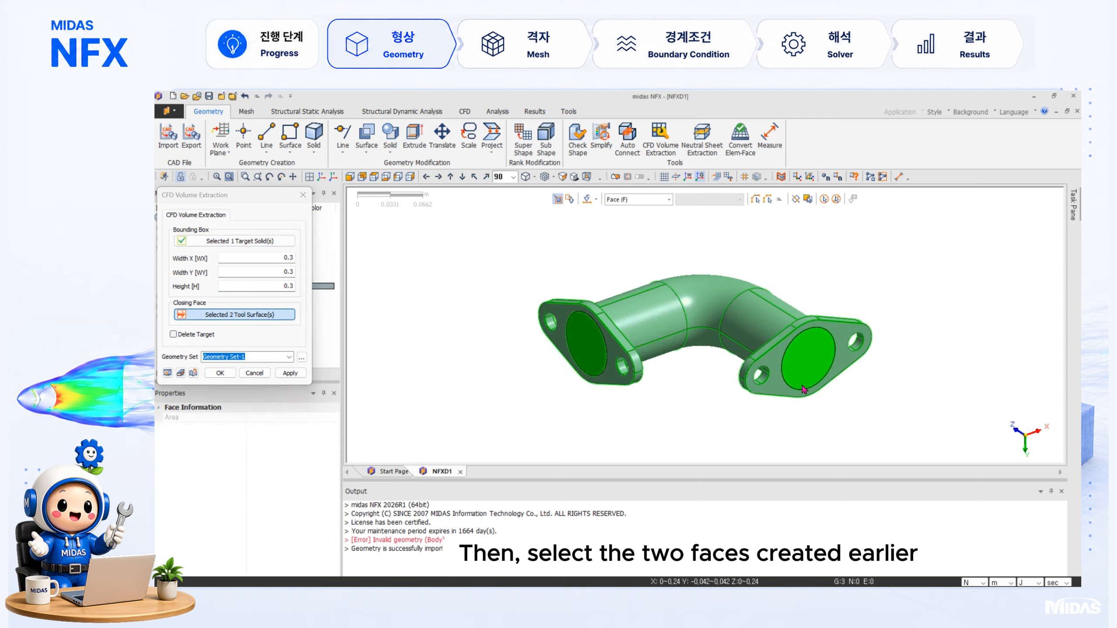
{"action": "left_click", "coordinate": [219, 374]}
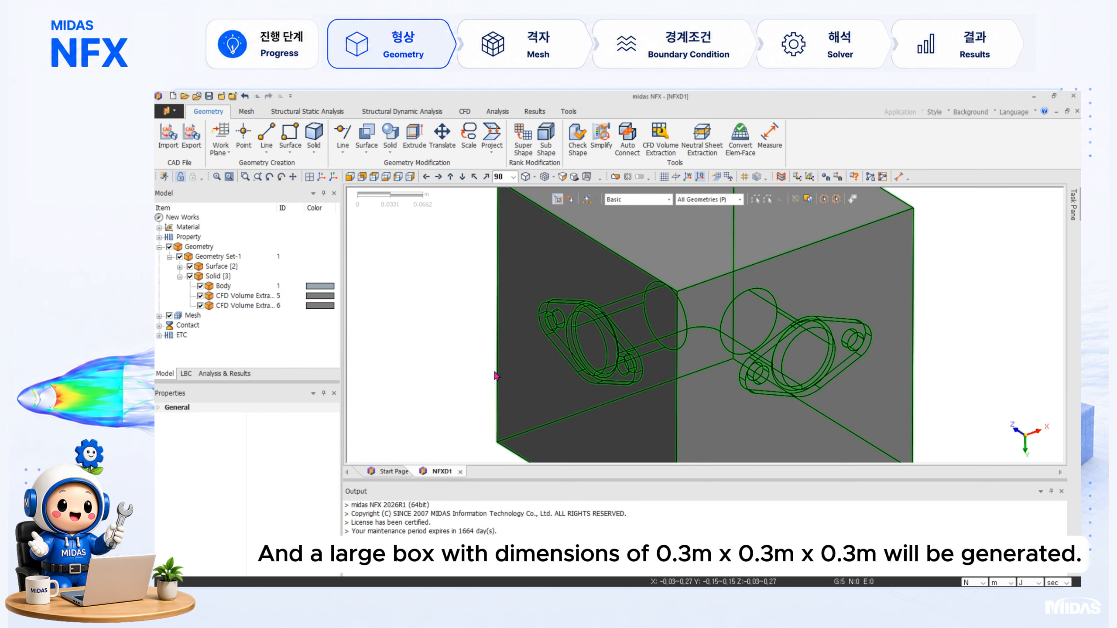
Delete the large outer box solid produced by the extraction and the two closing surfaces.
{"action": "left_click", "coordinate": [511, 360]}
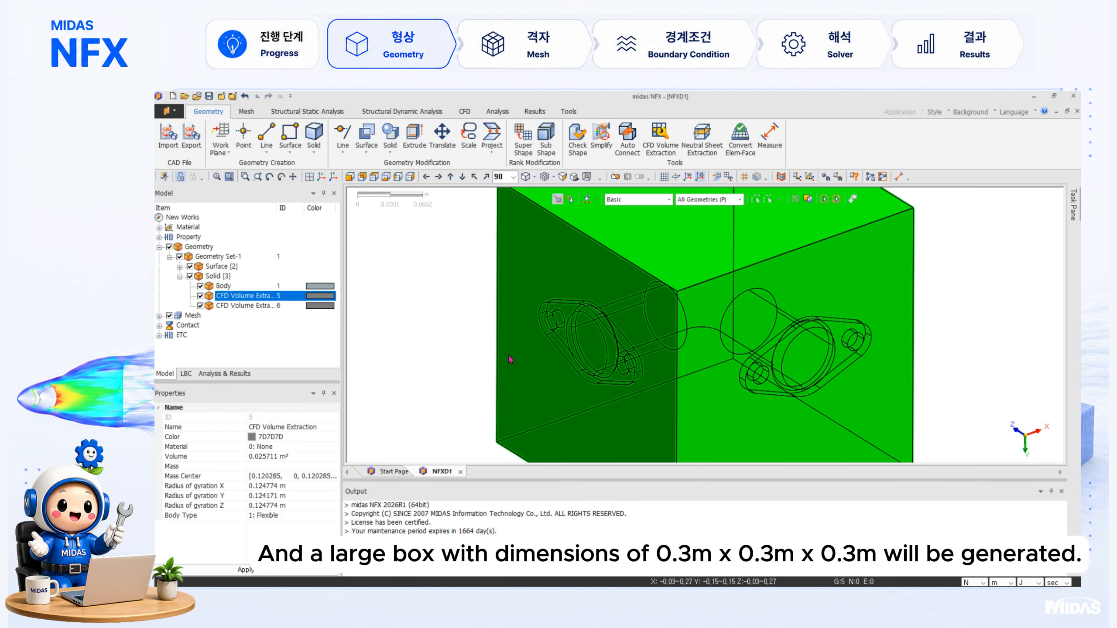
{"action": "key", "text": "Delete"}
{"action": "key", "text": "Return"}
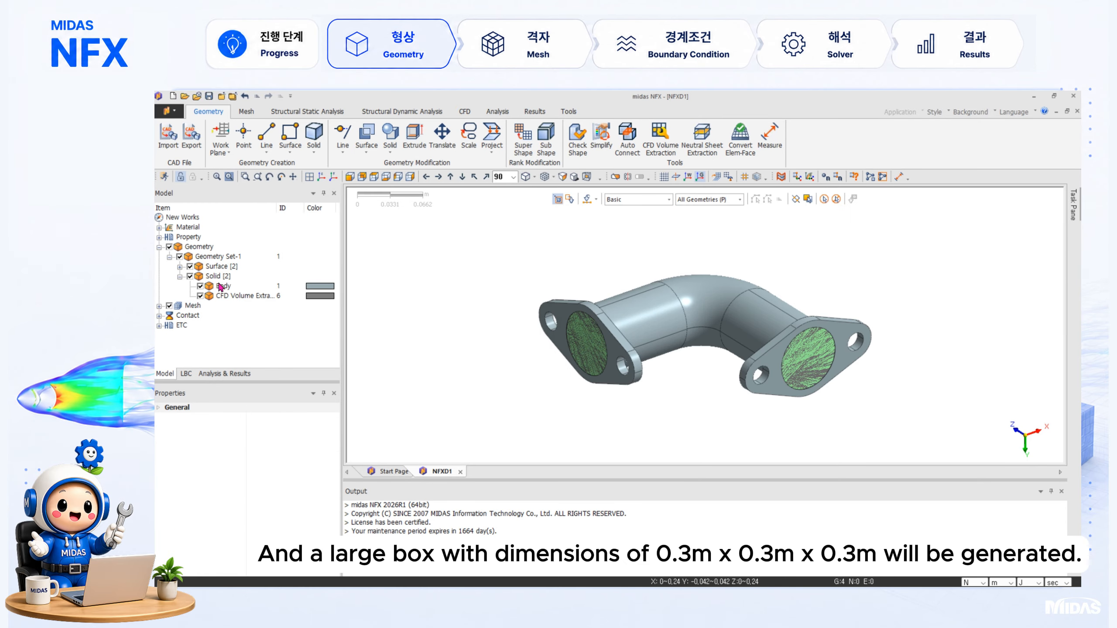
{"action": "left_click", "coordinate": [217, 266]}
{"action": "key", "text": "Delete"}
{"action": "key", "text": "Return"}
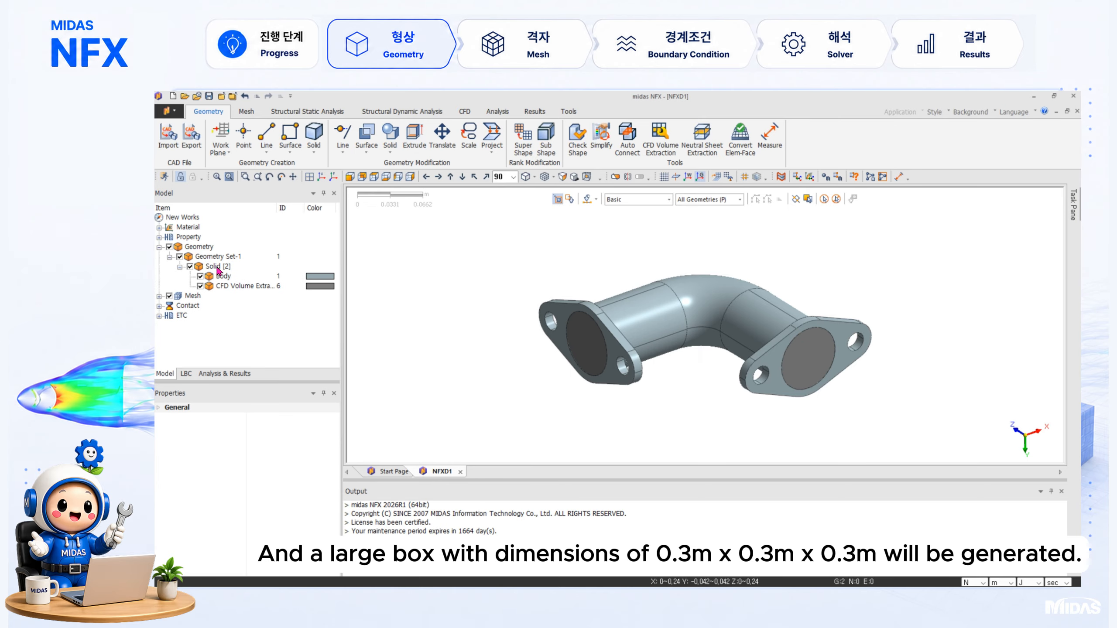
Change the color of the extracted inner fluid volume to light blue (00BFFF).
{"action": "left_click", "coordinate": [246, 286]}
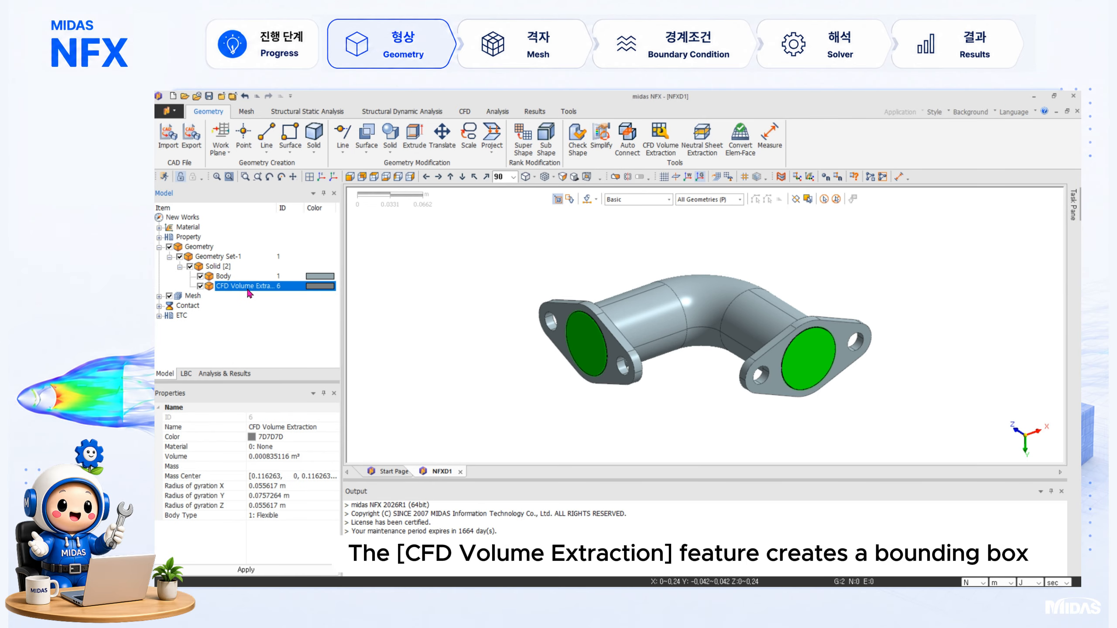
{"action": "left_click", "coordinate": [247, 277]}
{"action": "left_click", "coordinate": [246, 287]}
{"action": "left_click", "coordinate": [330, 439]}
{"action": "left_click", "coordinate": [333, 438]}
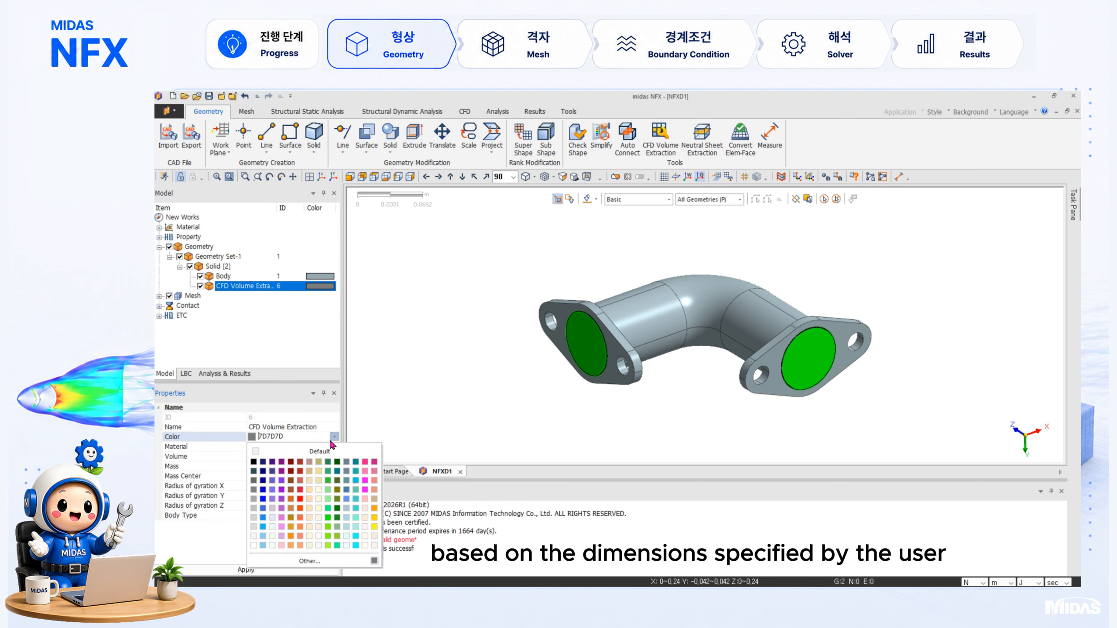
{"action": "left_click", "coordinate": [263, 527]}
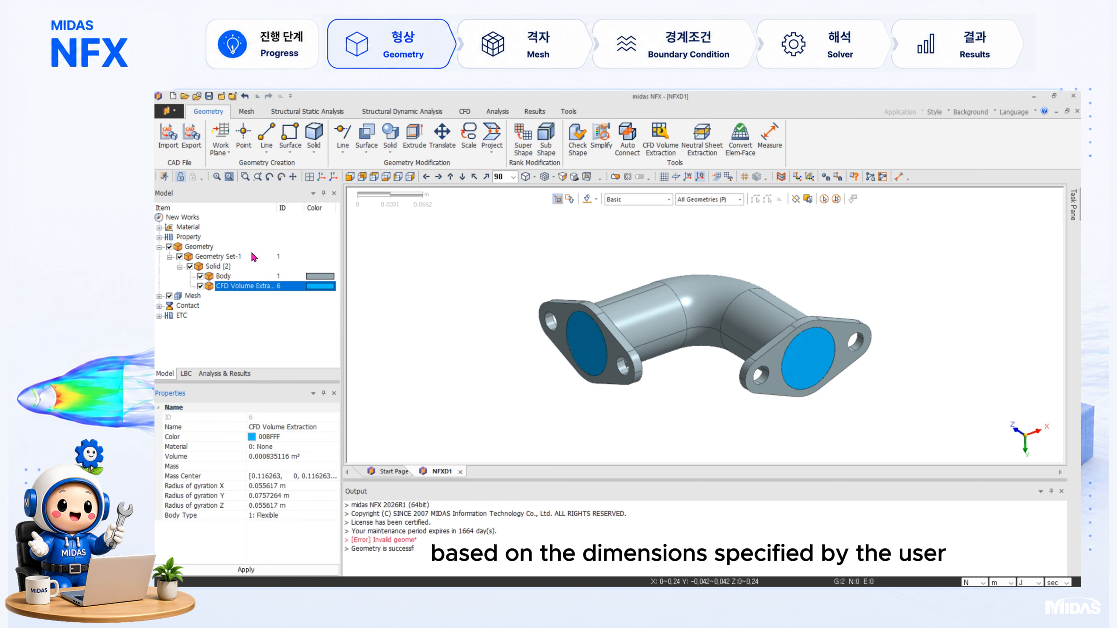
Hide the pipe body and view only the extracted fluid volume from the front.
{"action": "left_click", "coordinate": [350, 178]}
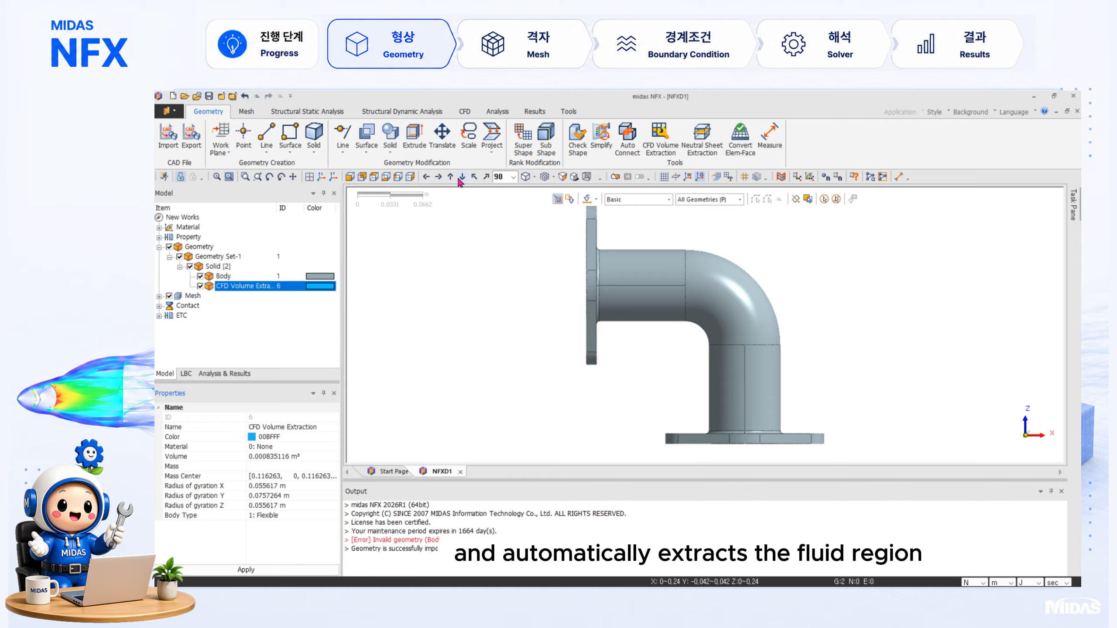
{"action": "left_click", "coordinate": [442, 179]}
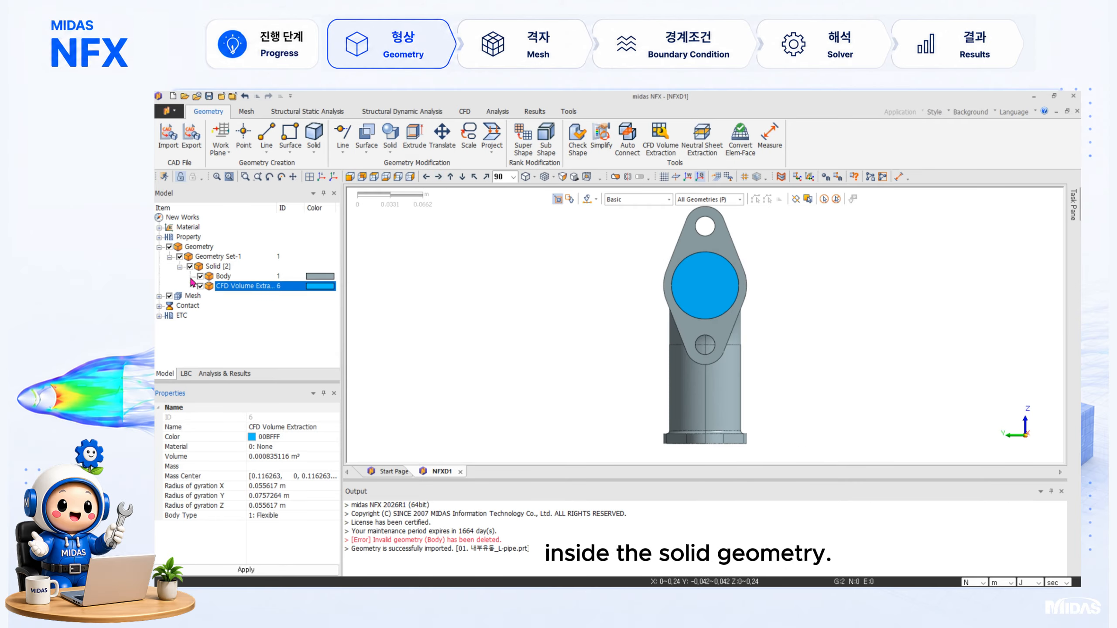
{"action": "left_click", "coordinate": [201, 277]}
{"action": "left_click", "coordinate": [427, 177]}
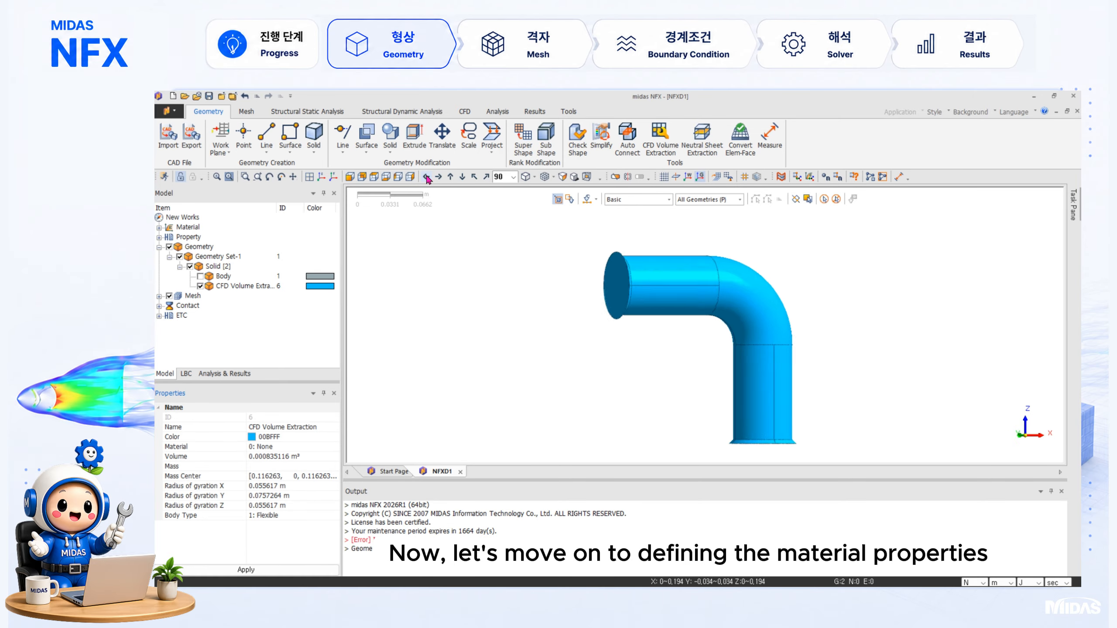
Create a Fluid(CFD) material from the AIR_25˚C library entry.
{"action": "left_click", "coordinate": [247, 112]}
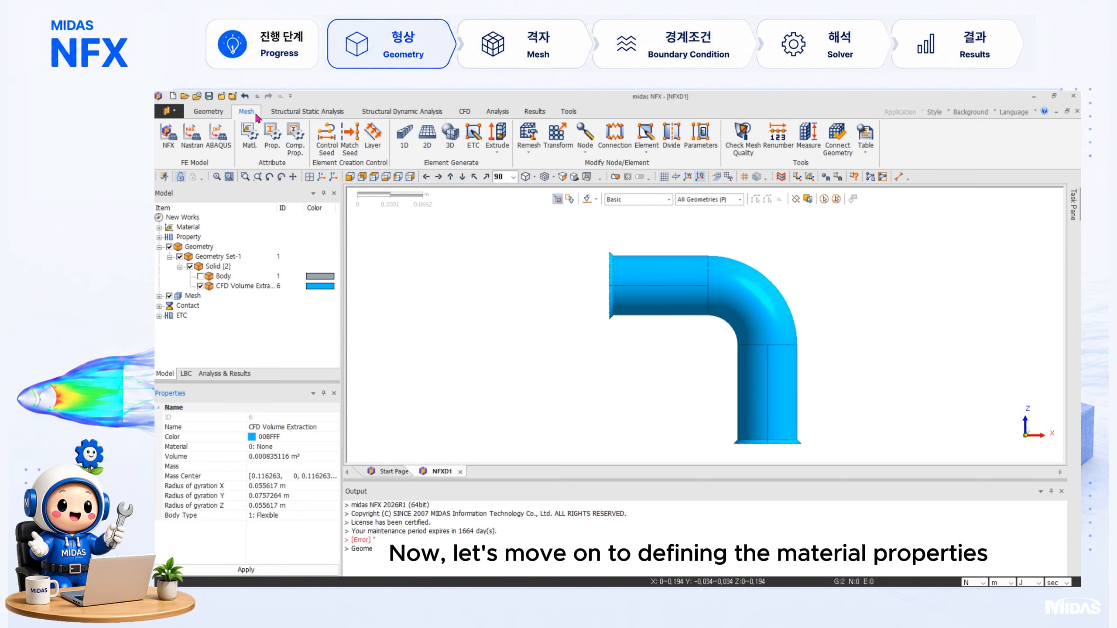
{"action": "left_click", "coordinate": [249, 137]}
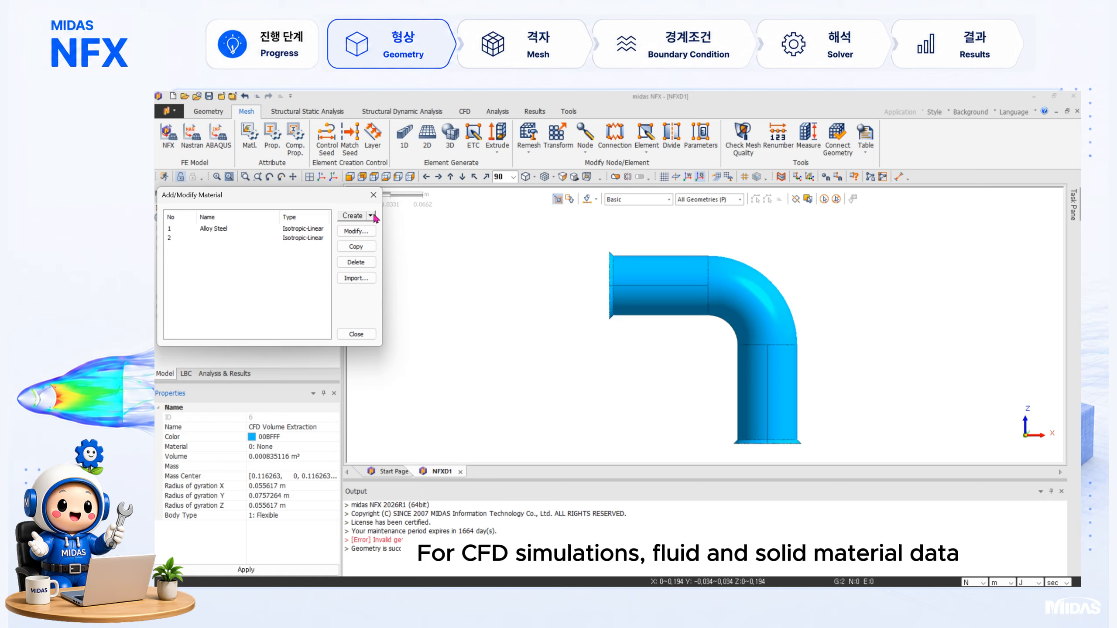
{"action": "left_click", "coordinate": [374, 215]}
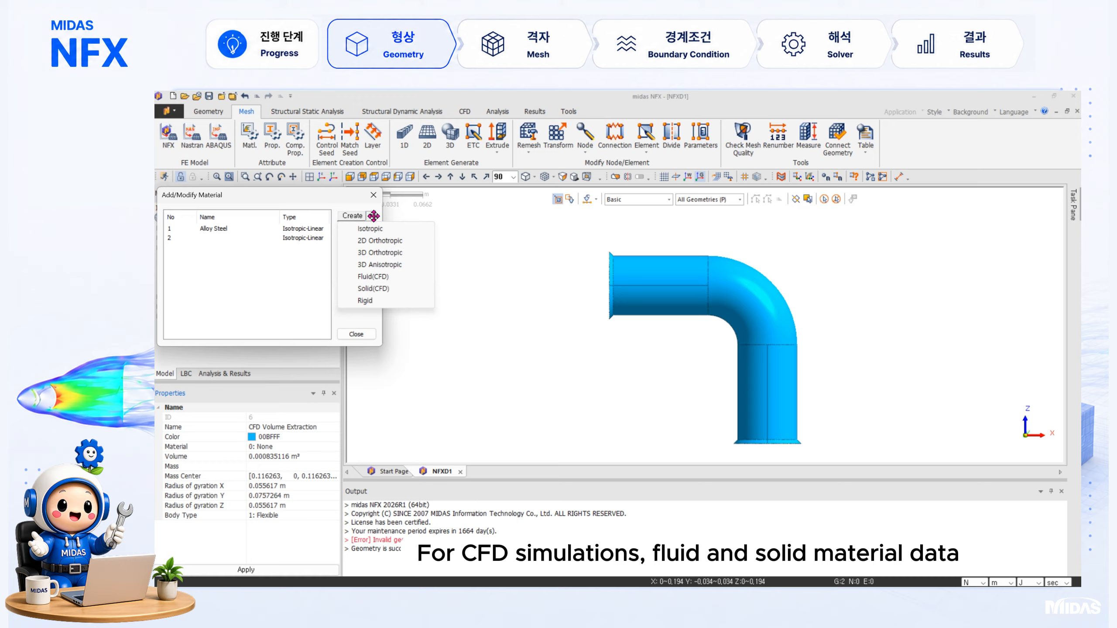
{"action": "left_click", "coordinate": [411, 277]}
{"action": "left_click_drag", "start_coordinate": [462, 197], "coordinate": [476, 134]}
{"action": "left_click", "coordinate": [440, 224]}
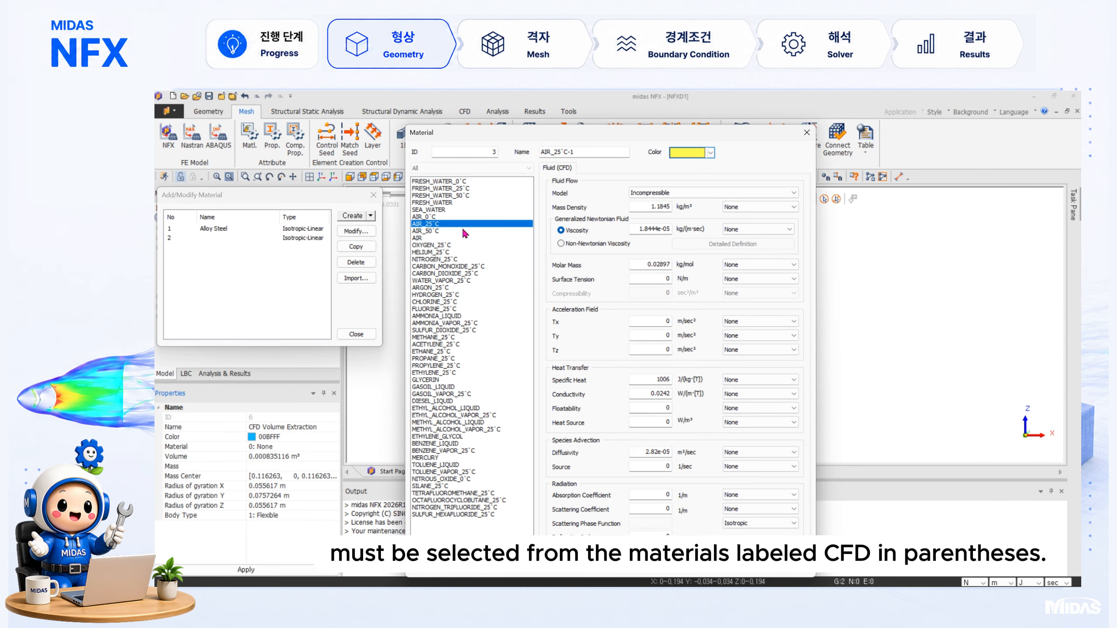
{"action": "left_click", "coordinate": [711, 575]}
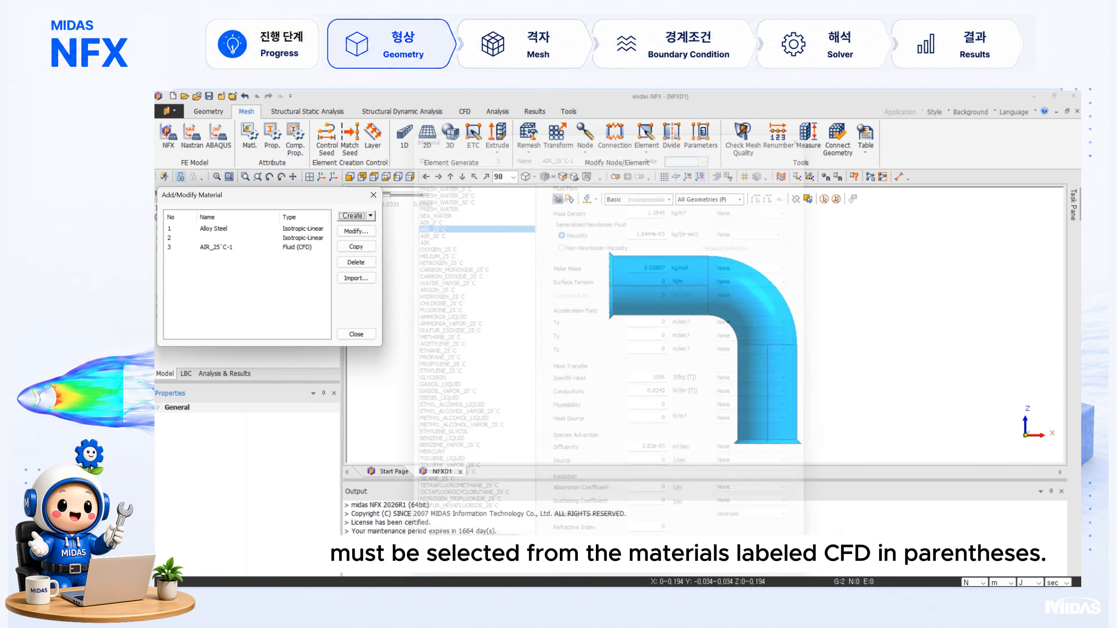
{"action": "left_click", "coordinate": [356, 334]}
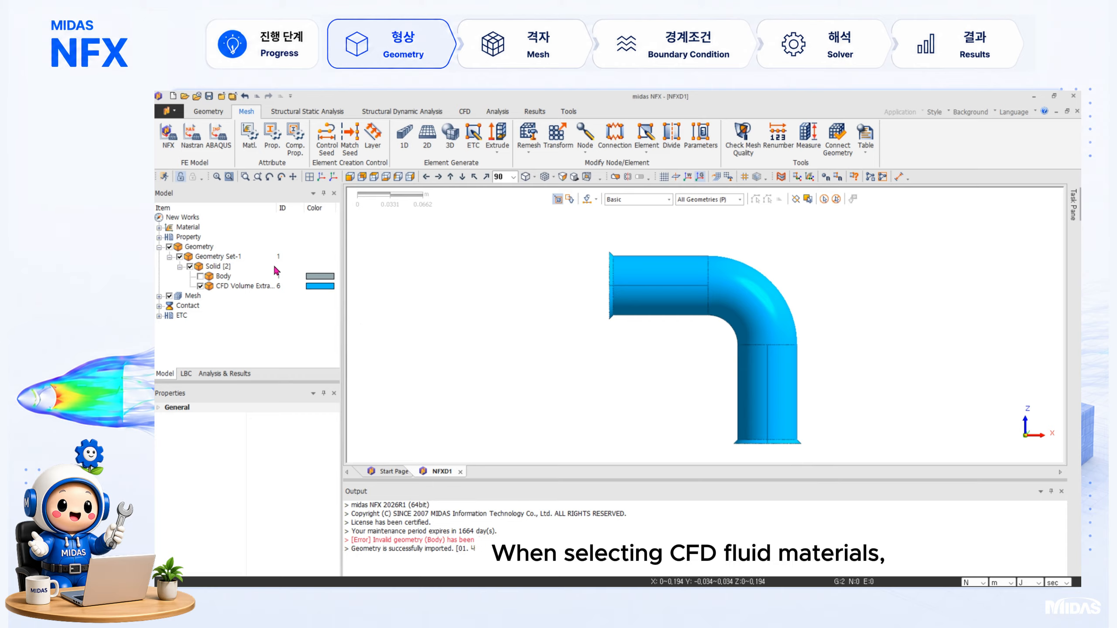
Examine the properties of the new air fluid material in the model's material list.
{"action": "left_click", "coordinate": [159, 227]}
{"action": "left_click", "coordinate": [206, 247]}
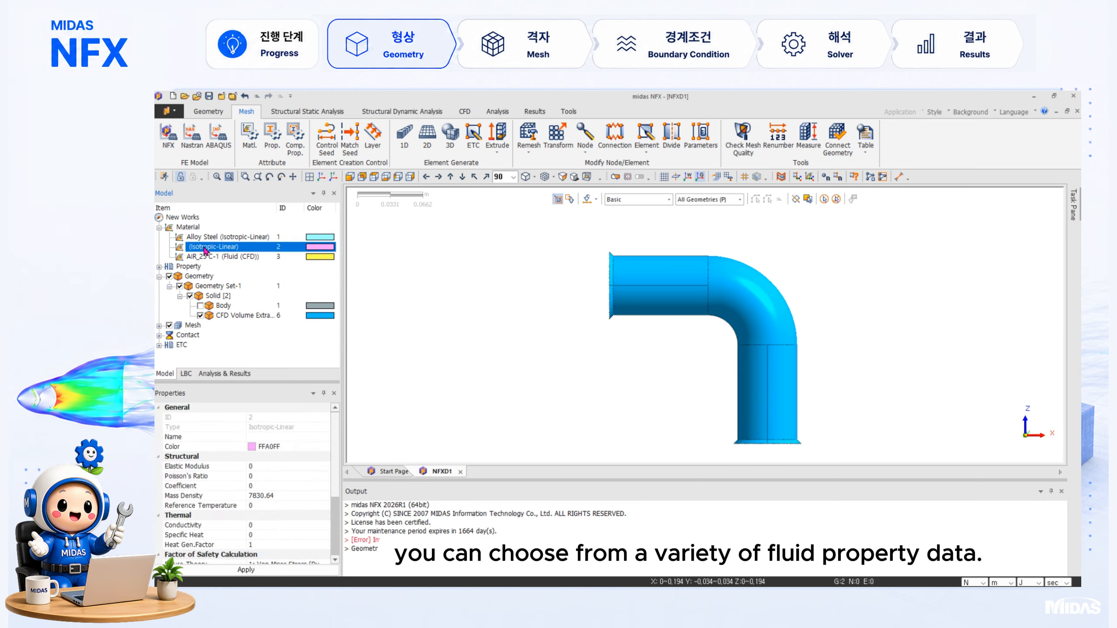
{"action": "left_click", "coordinate": [207, 259]}
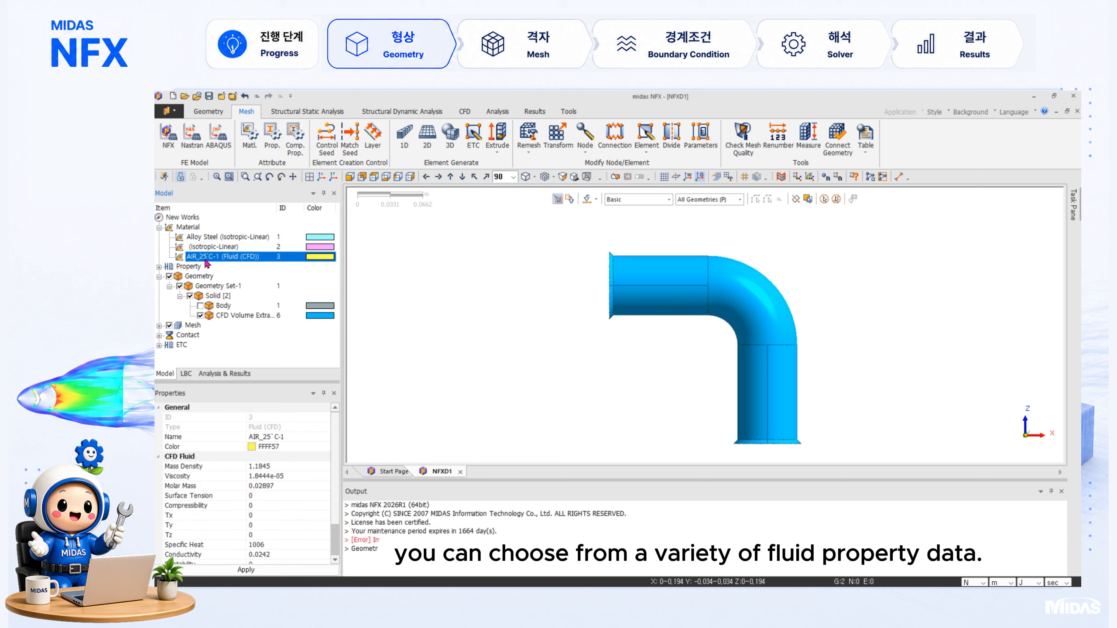
Create a CFD 3D property named Air that uses the AIR_25˚C-1 material.
{"action": "left_click", "coordinate": [272, 136]}
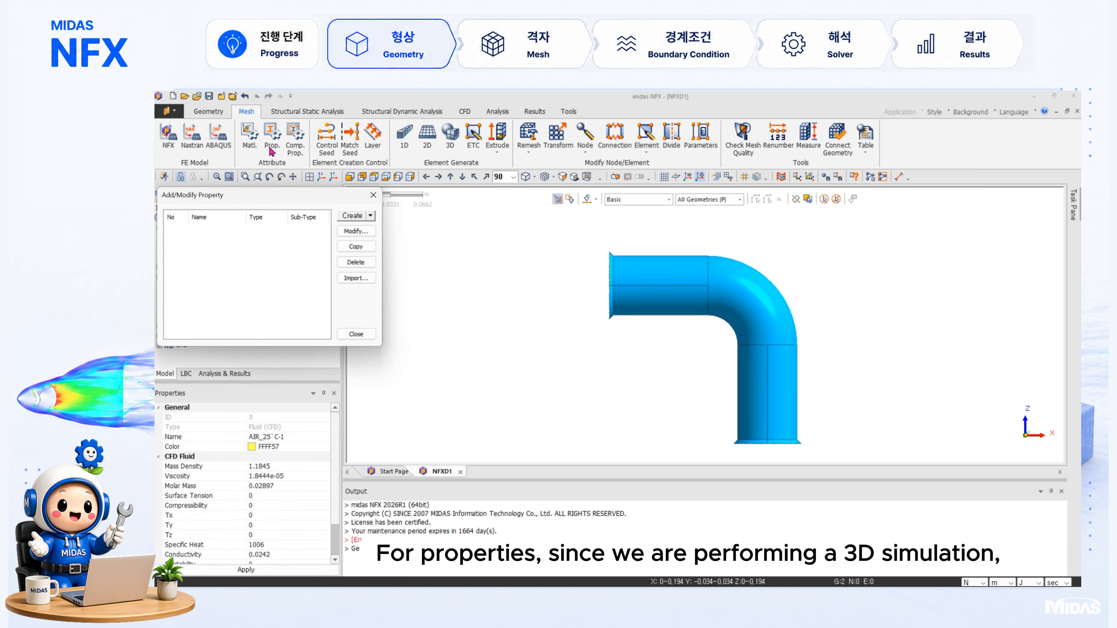
{"action": "left_click", "coordinate": [371, 215]}
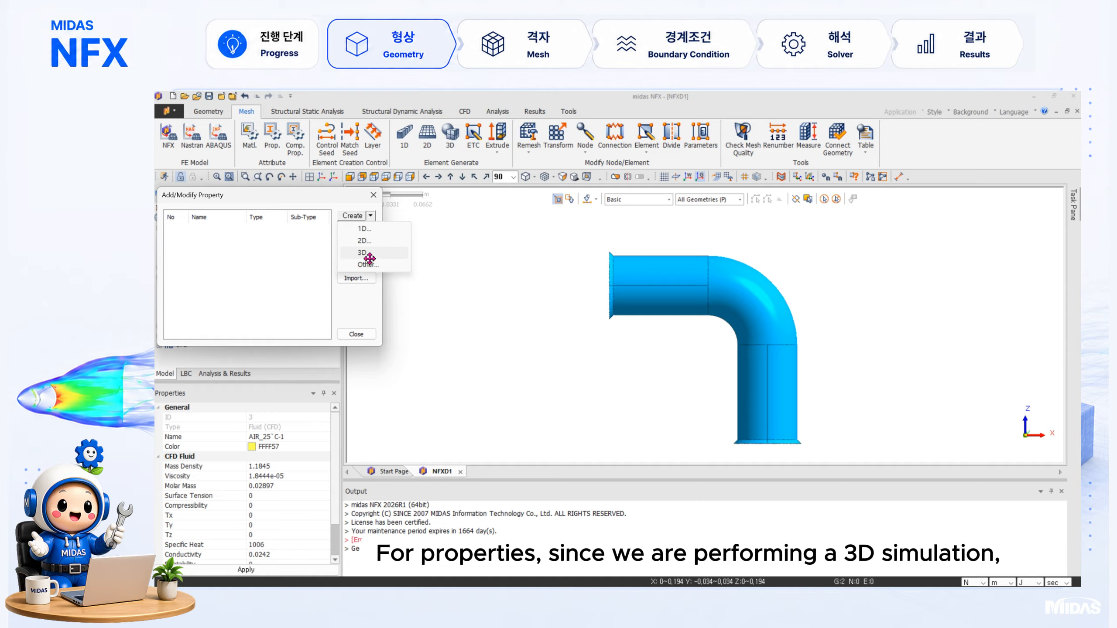
{"action": "left_click", "coordinate": [363, 256]}
{"action": "left_click", "coordinate": [480, 216]}
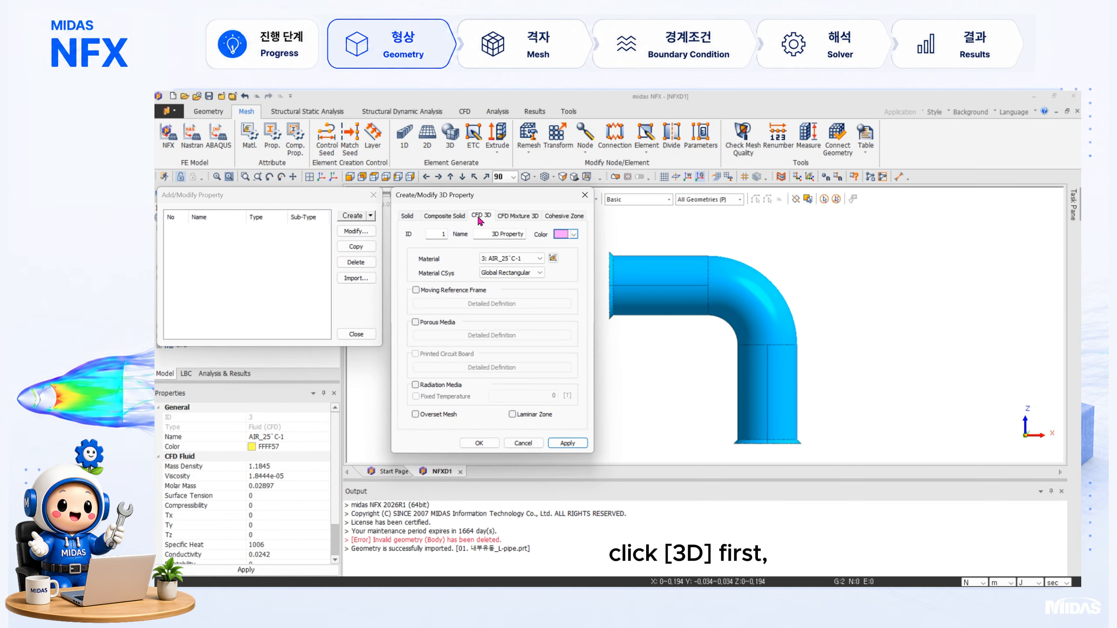
{"action": "left_click_drag", "start_coordinate": [490, 238], "coordinate": [532, 236]}
{"action": "type", "text": "Air"}
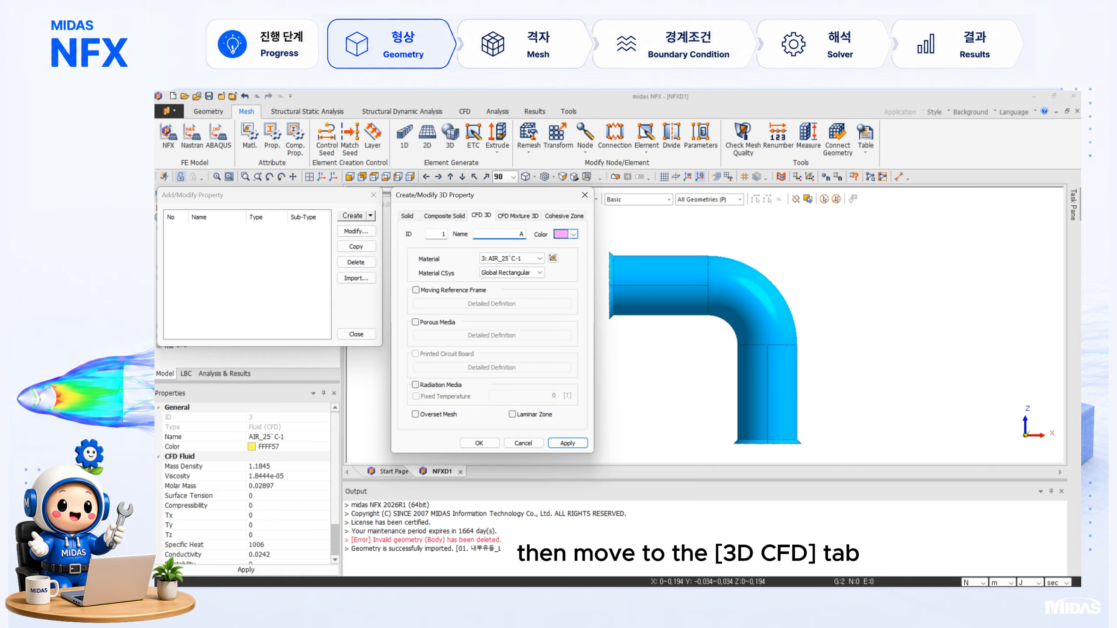
{"action": "left_click", "coordinate": [484, 444]}
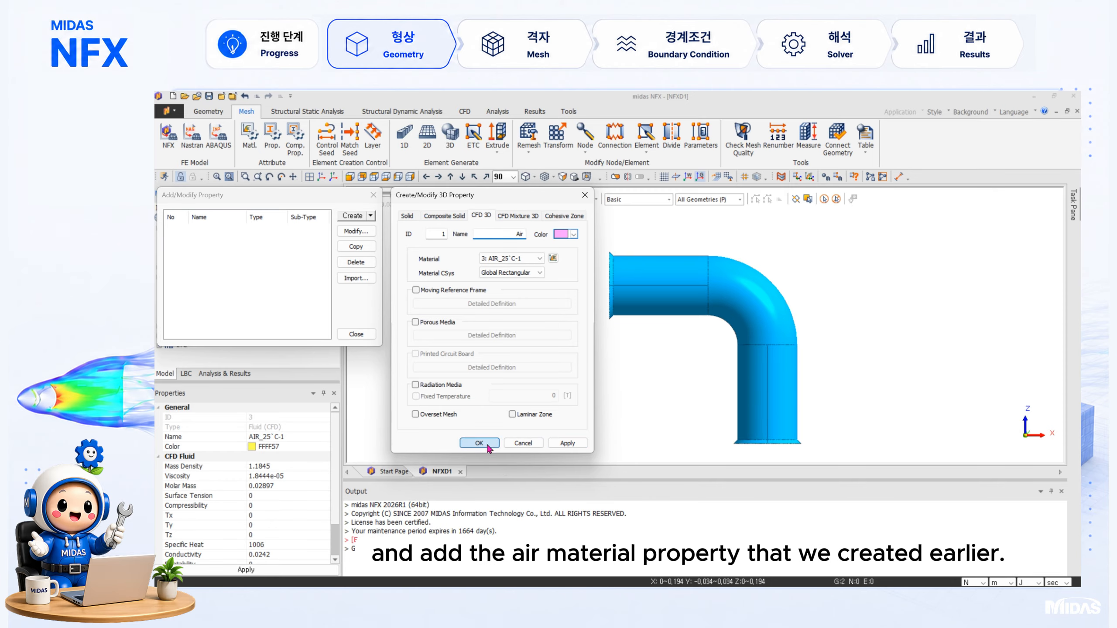
{"action": "left_click", "coordinate": [356, 333]}
Examine the Air CFD 3D property and its assigned material in the model's property list.
{"action": "left_click", "coordinate": [160, 267]}
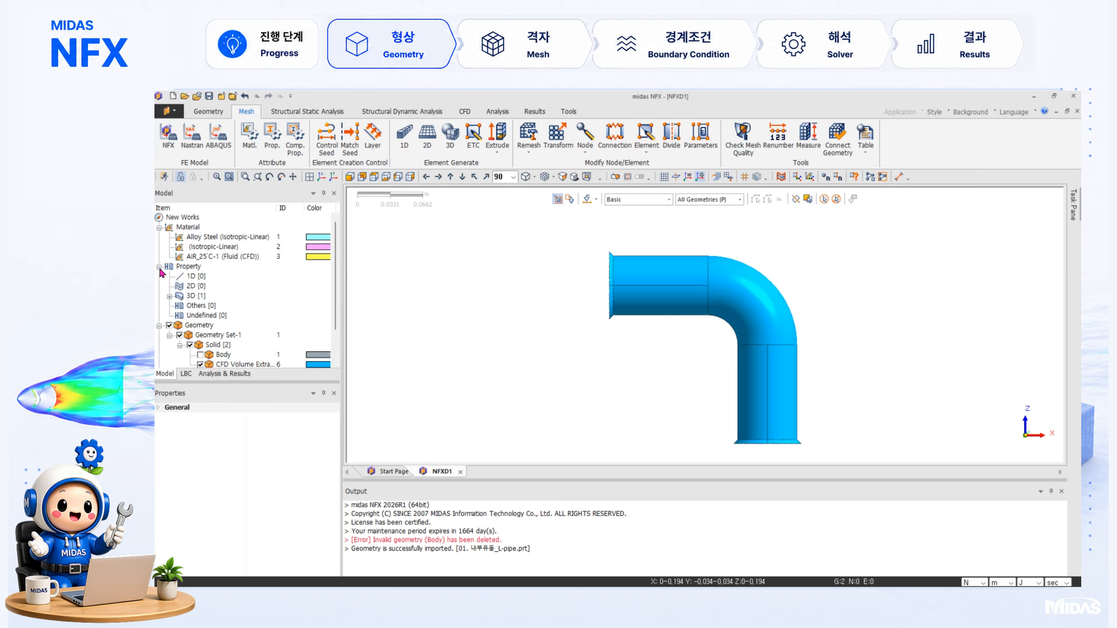
{"action": "left_click", "coordinate": [170, 297]}
{"action": "left_click", "coordinate": [215, 309]}
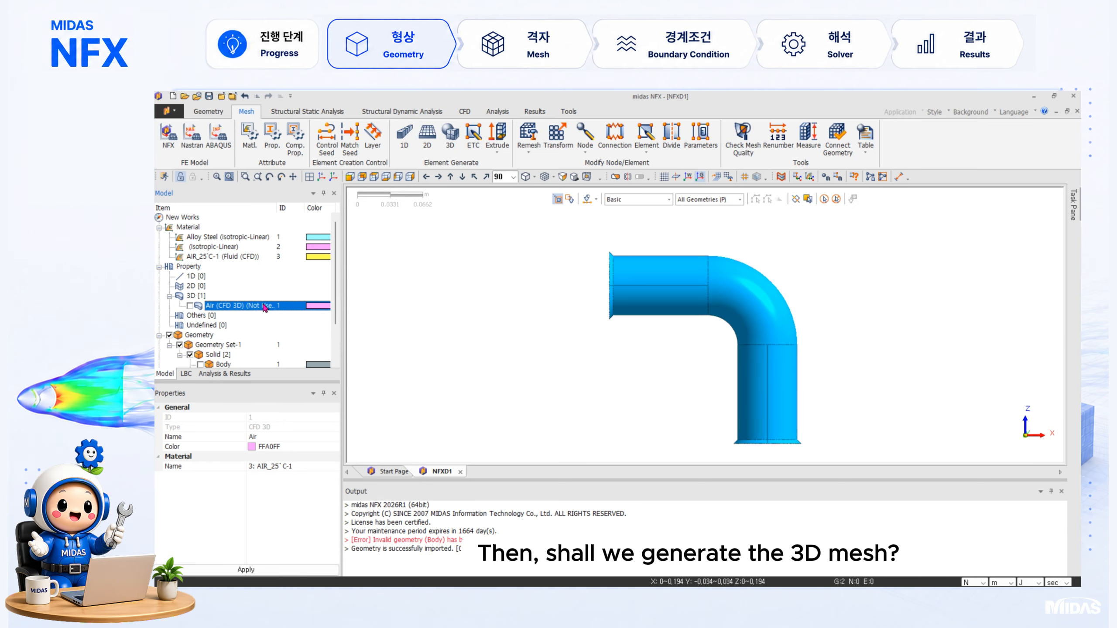
{"action": "scroll", "coordinate": [292, 322], "scroll_direction": "down", "scroll_amount": 2}
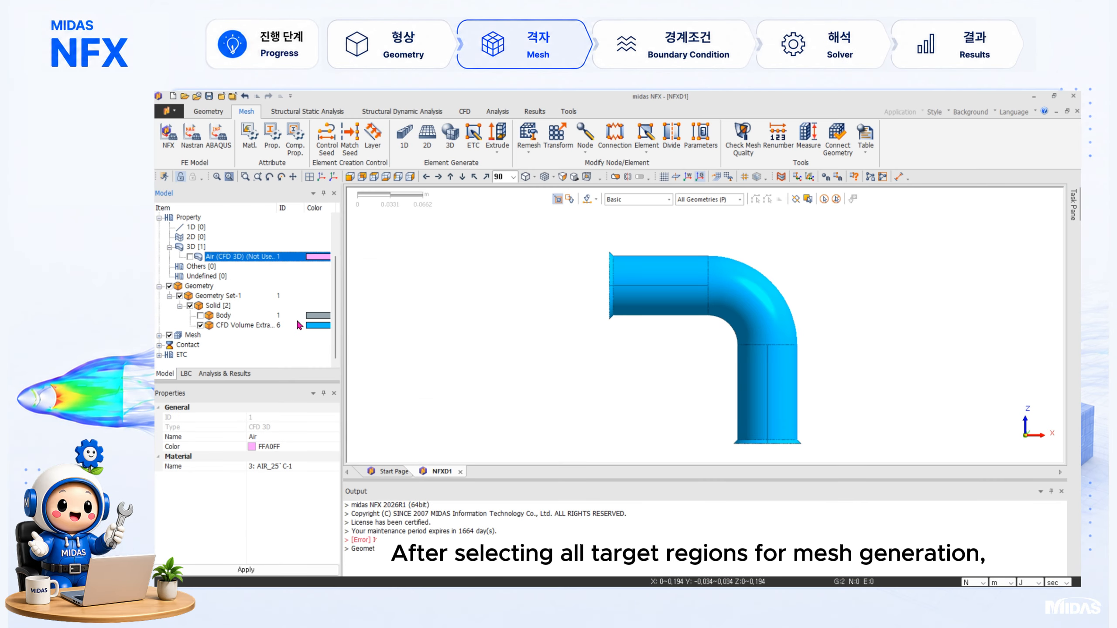
Set up an automatic solid mesh on the extracted fluid volume with an element size of 0.005.
{"action": "left_click", "coordinate": [451, 154]}
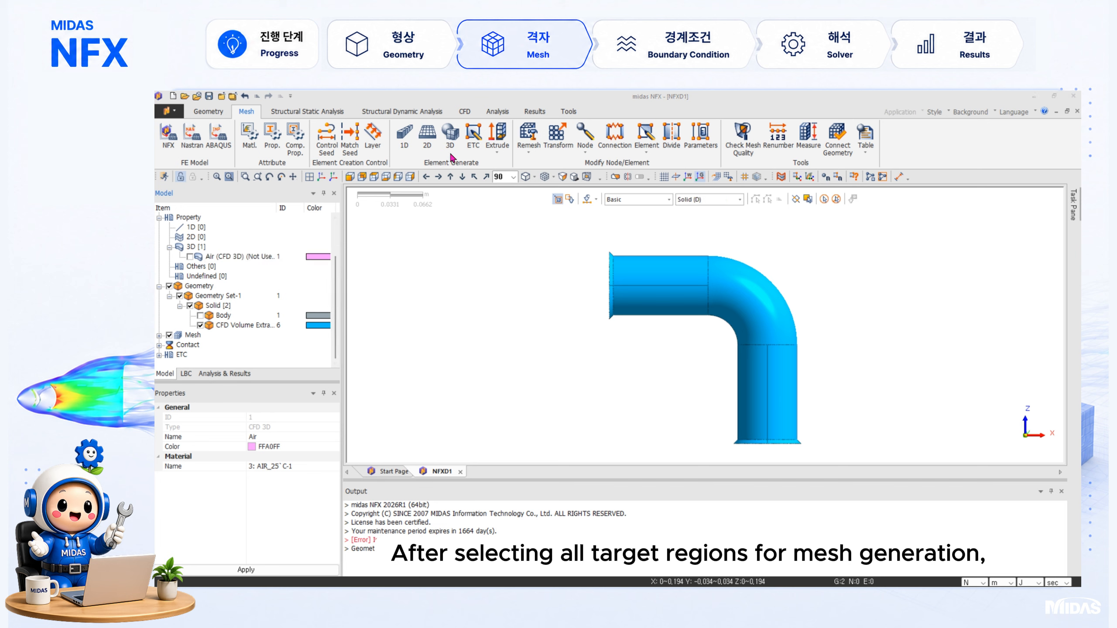
{"action": "left_click", "coordinate": [666, 276]}
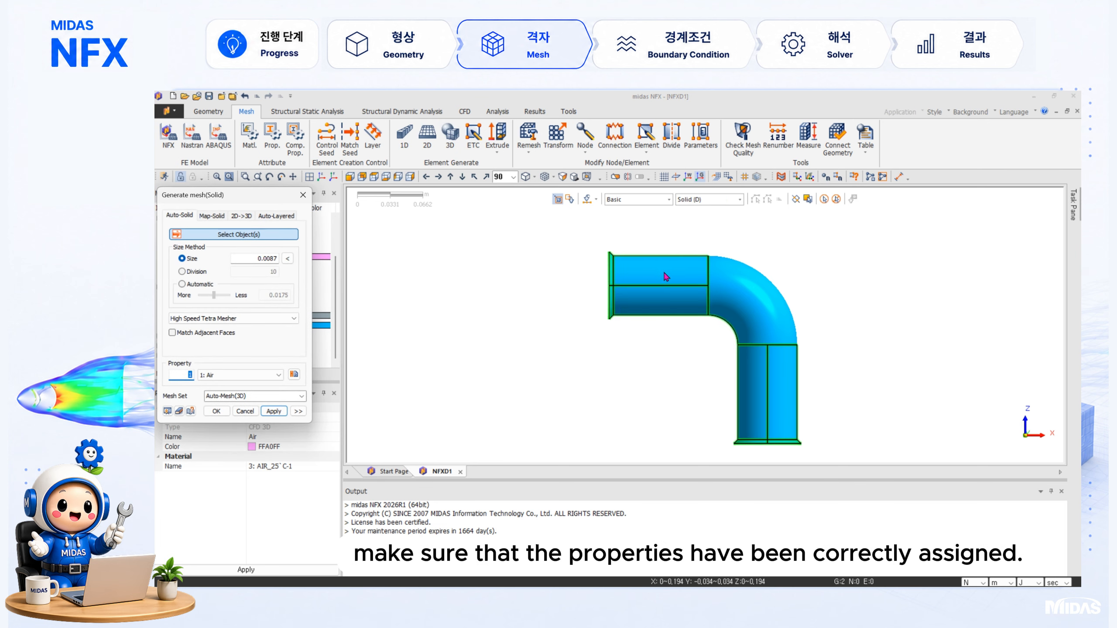
{"action": "left_click", "coordinate": [666, 277]}
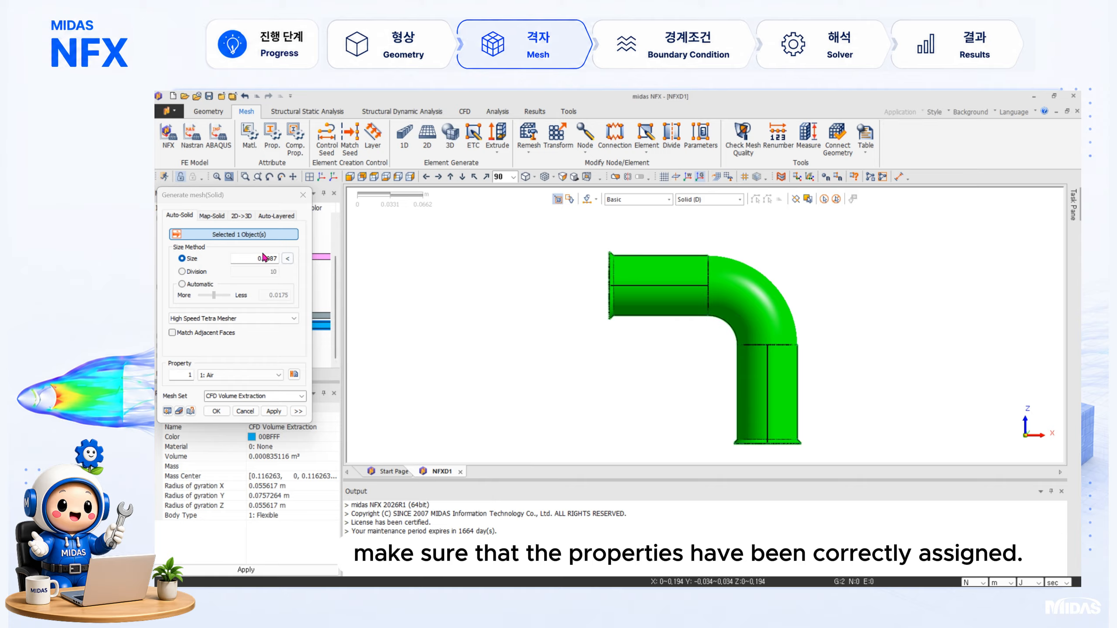
{"action": "left_click_drag", "start_coordinate": [255, 259], "coordinate": [290, 255]}
{"action": "type", "text": "0.005"}
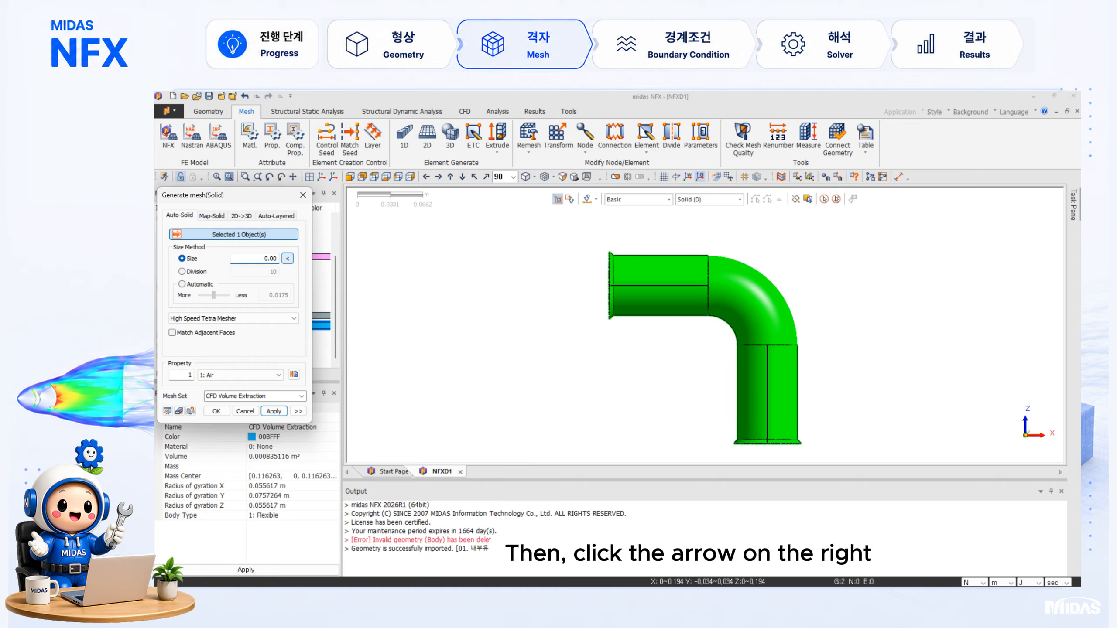
Enable Geometry Proximity in the advanced mesh options and generate the fluid volume's 3D mesh.
{"action": "left_click", "coordinate": [298, 411]}
{"action": "left_click", "coordinate": [362, 420]}
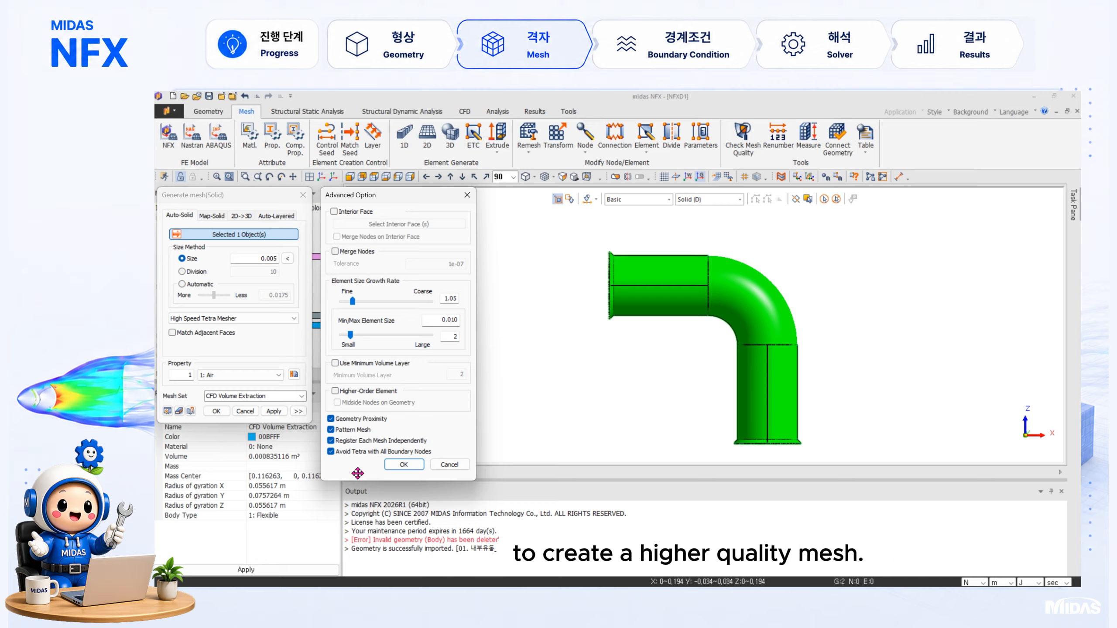
{"action": "left_click", "coordinate": [402, 465]}
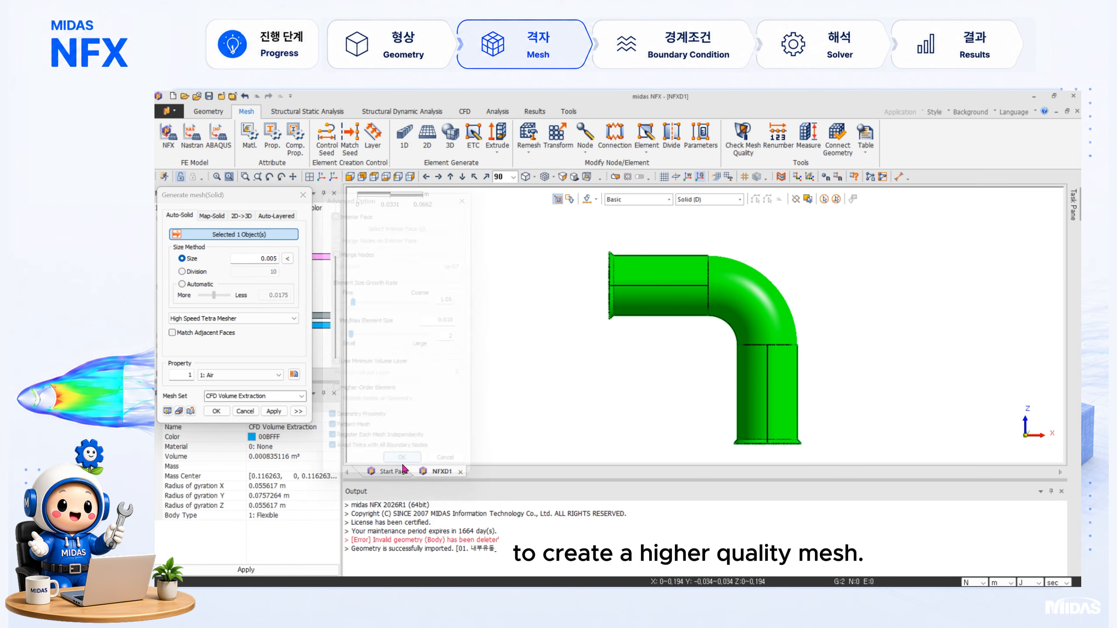
{"action": "left_click", "coordinate": [222, 415]}
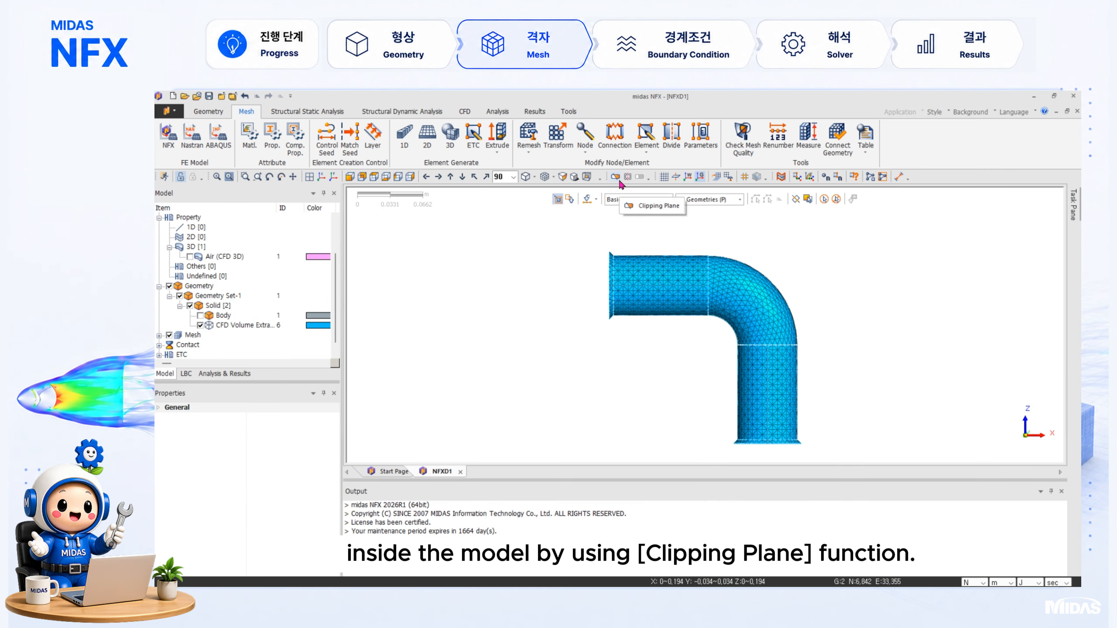
Inspect the mesh interior with a reversed Y-direction clipping plane, showing the mesh shape on the plane without always-visible edges.
{"action": "left_click", "coordinate": [620, 182]}
{"action": "left_click", "coordinate": [328, 414]}
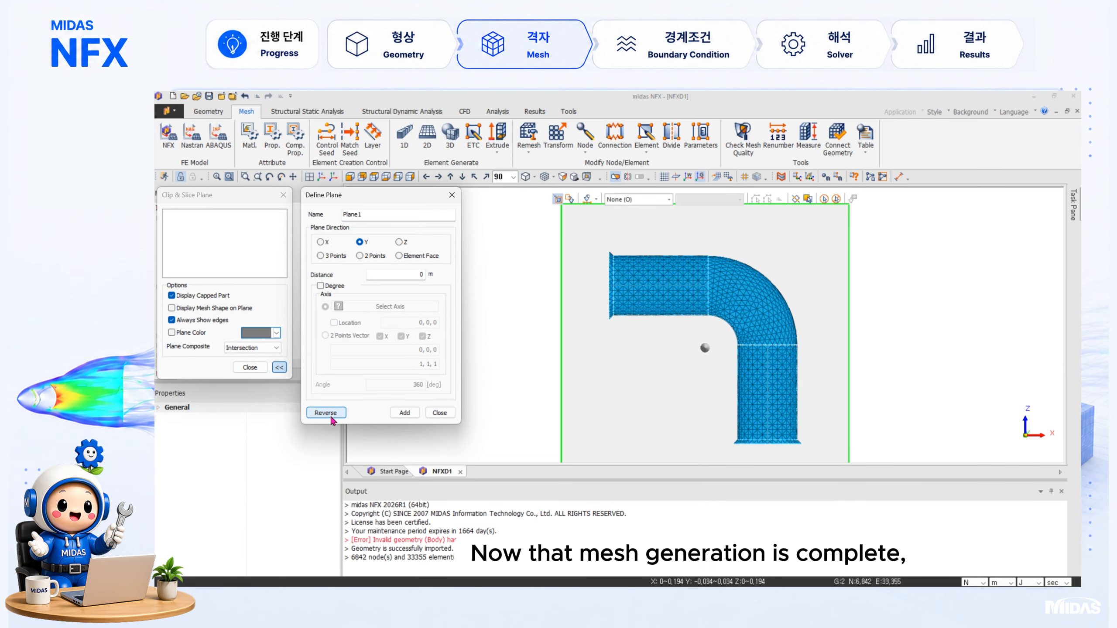
{"action": "left_click", "coordinate": [440, 413]}
{"action": "left_click", "coordinate": [171, 320]}
{"action": "left_click", "coordinate": [218, 313]}
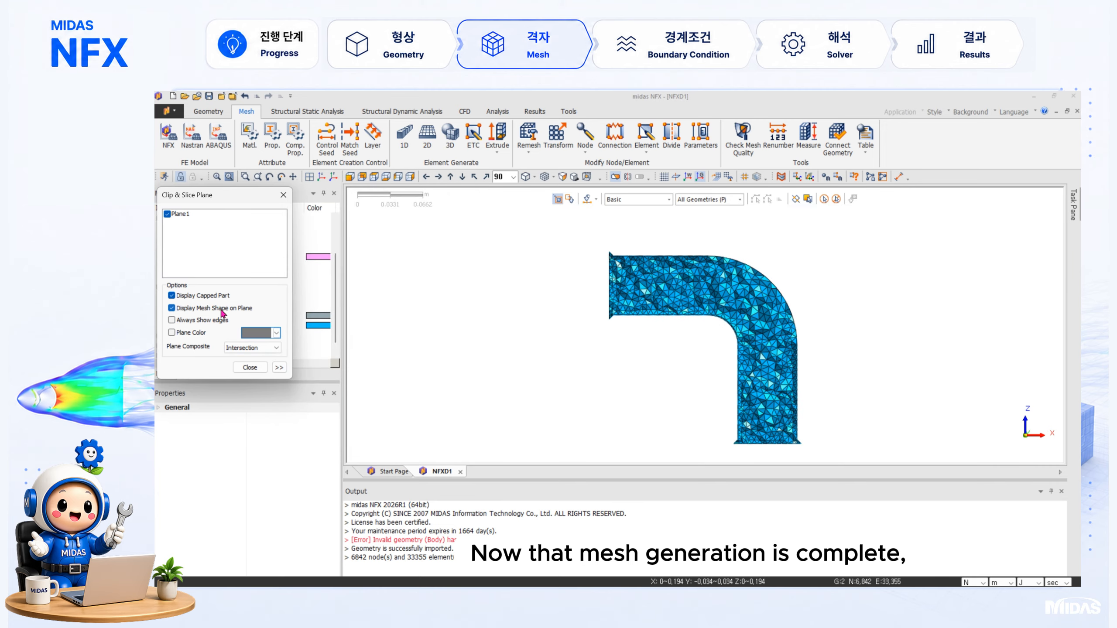
{"action": "left_click", "coordinate": [249, 367]}
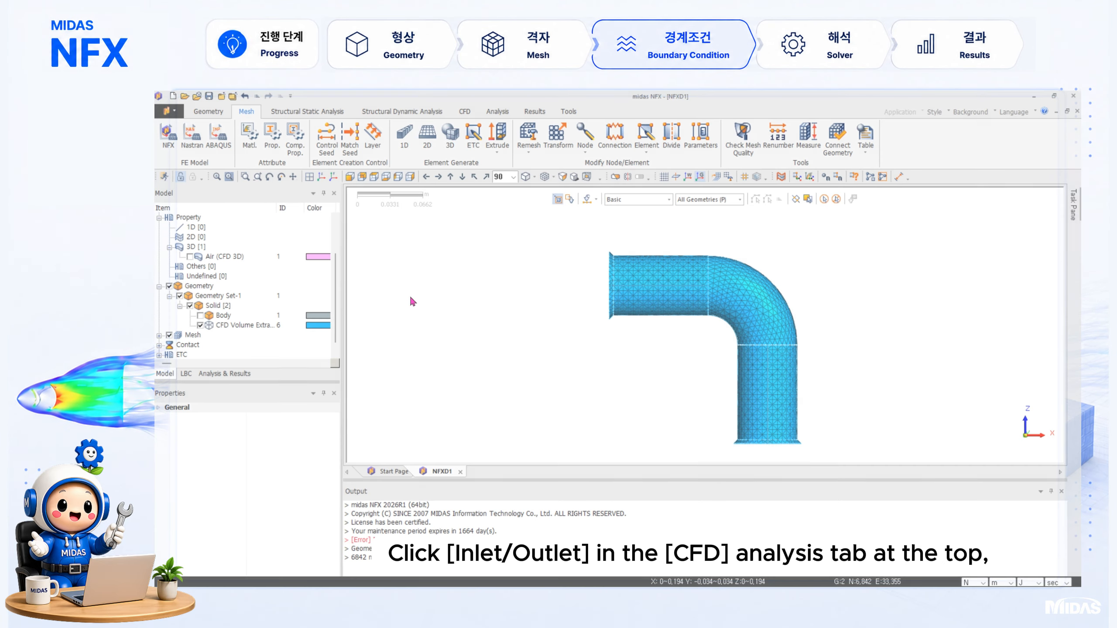
Define a face velocity inlet of 2.5 m/sec on the end face of the pipe's horizontal leg.
{"action": "middle_click_drag", "start_coordinate": [745, 356], "coordinate": [795, 335]}
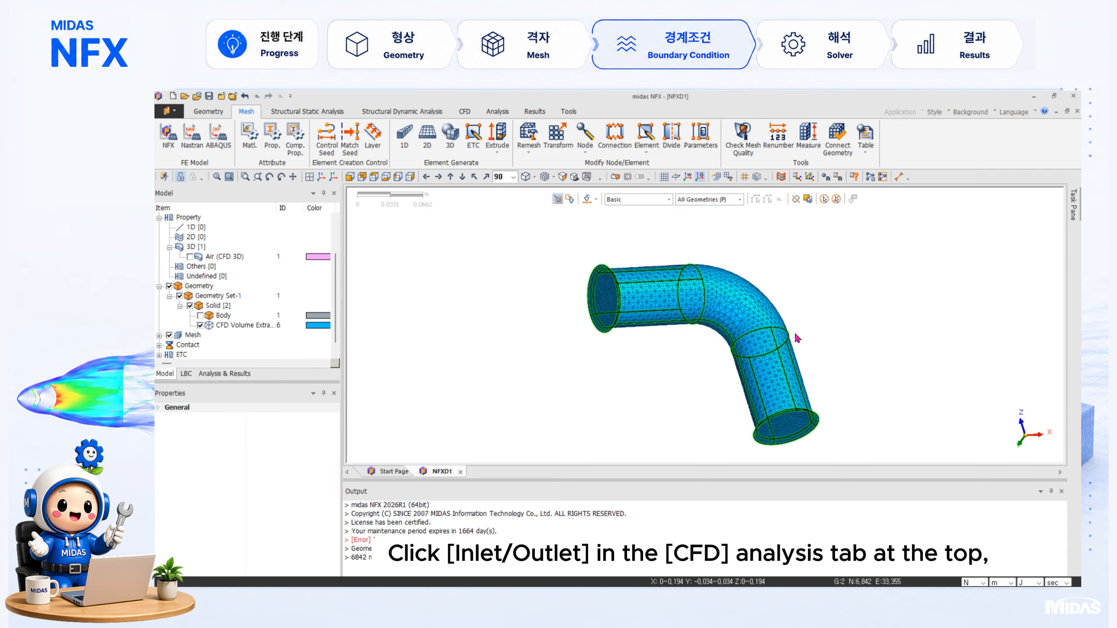
{"action": "left_click", "coordinate": [464, 113]}
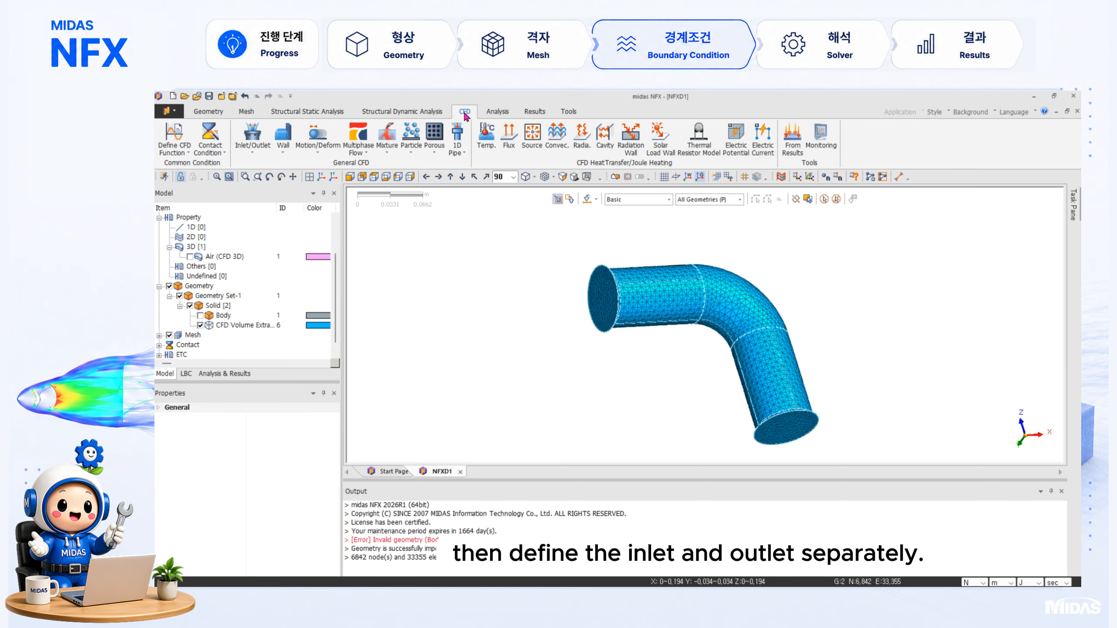
{"action": "left_click", "coordinate": [248, 152]}
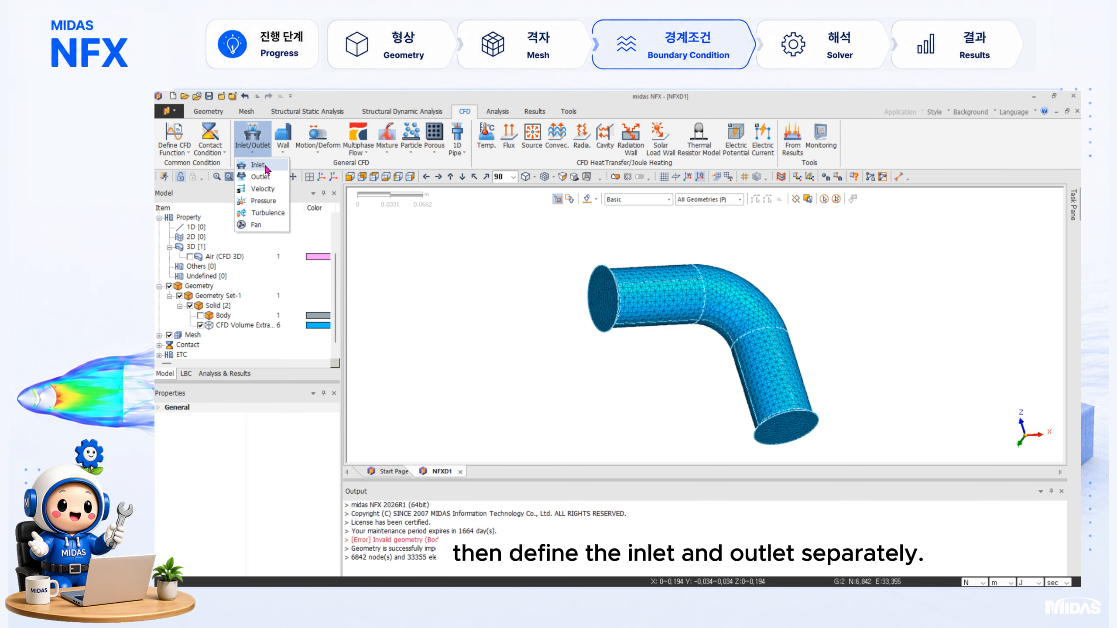
{"action": "left_click", "coordinate": [266, 168]}
{"action": "left_click", "coordinate": [603, 305]}
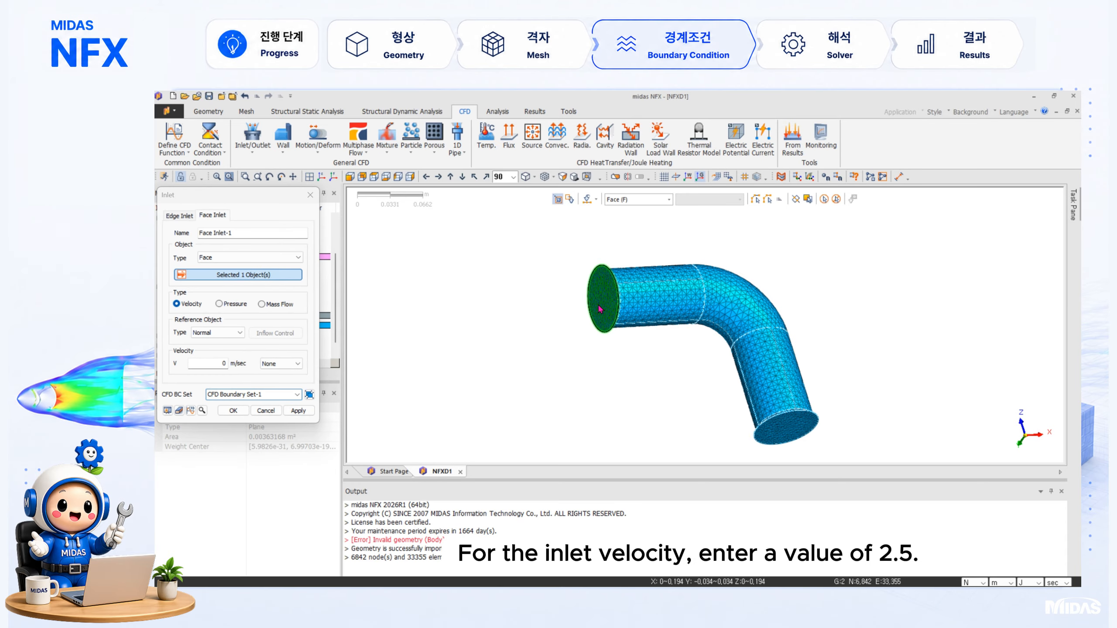
{"action": "double_click", "coordinate": [224, 363]}
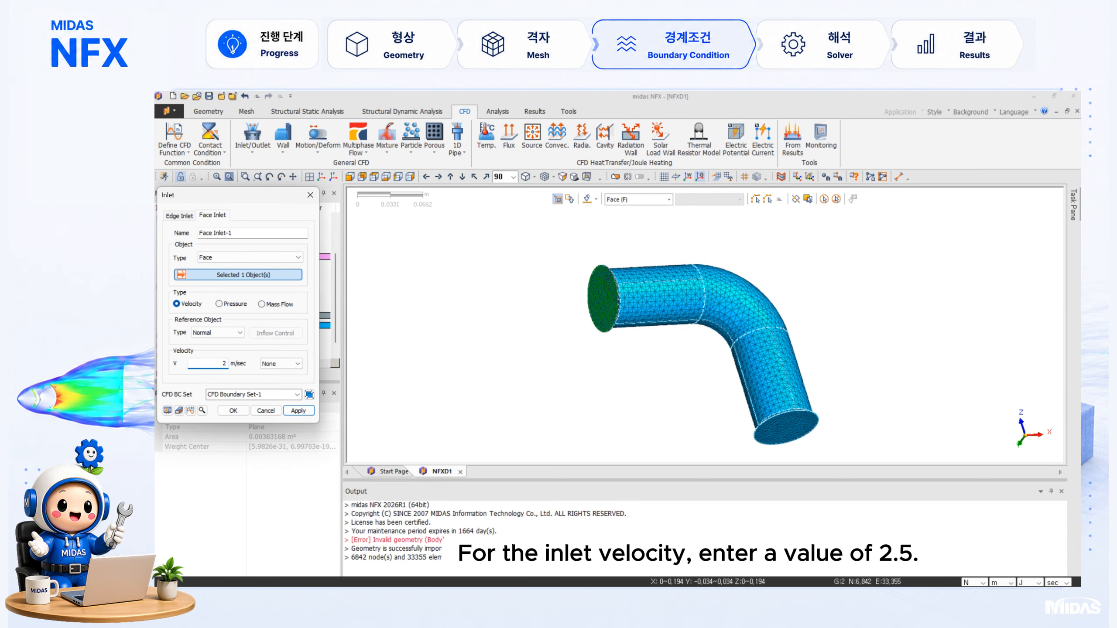
{"action": "type", "text": "2.5"}
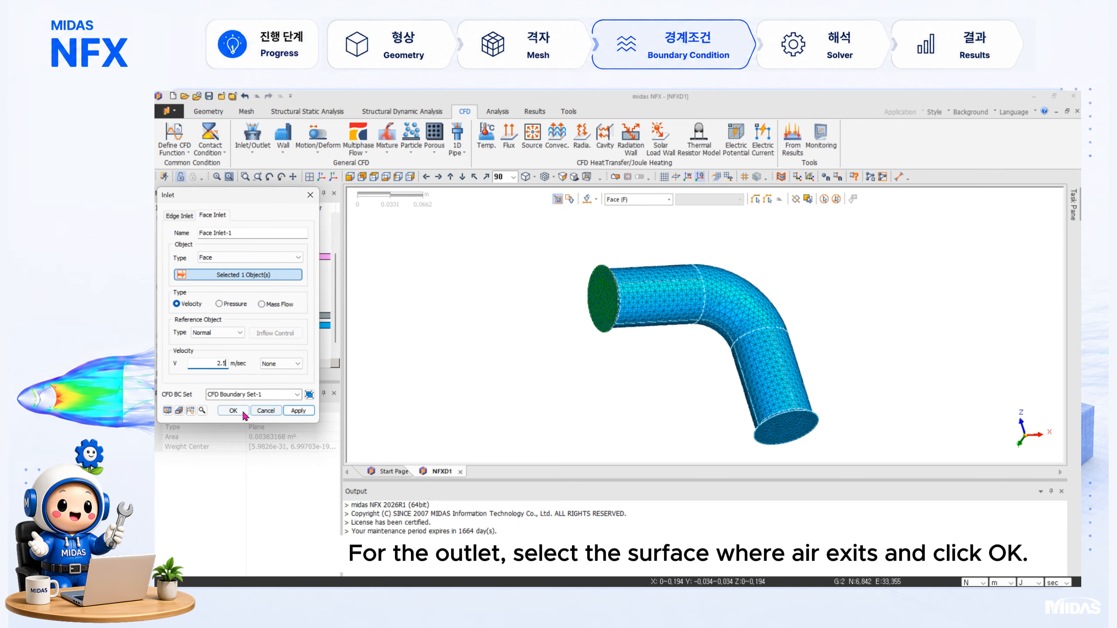
{"action": "left_click", "coordinate": [233, 411]}
Define a face pressure outlet on the end face of the pipe's vertical leg.
{"action": "left_click", "coordinate": [253, 152]}
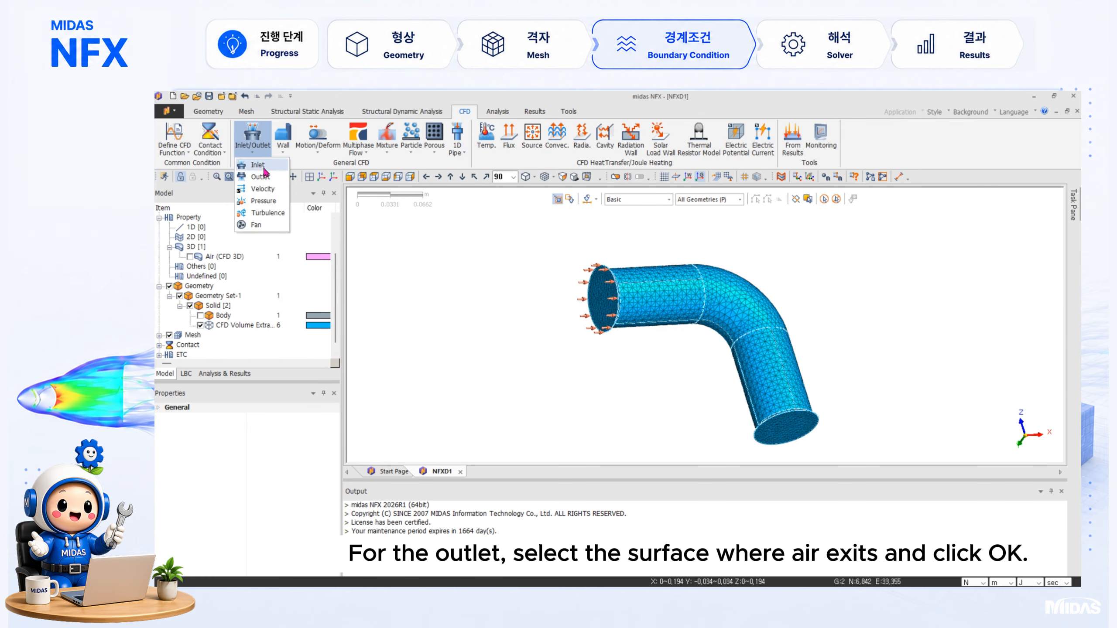
{"action": "left_click", "coordinate": [264, 192]}
{"action": "left_click", "coordinate": [778, 440]}
{"action": "left_click", "coordinate": [777, 439]}
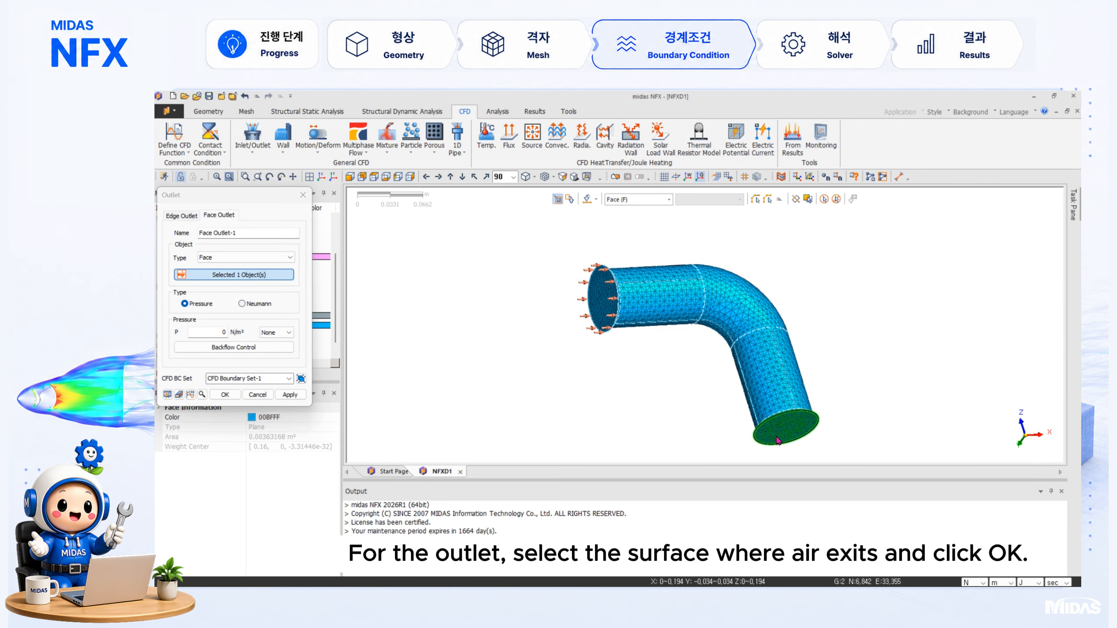
{"action": "left_click", "coordinate": [225, 395]}
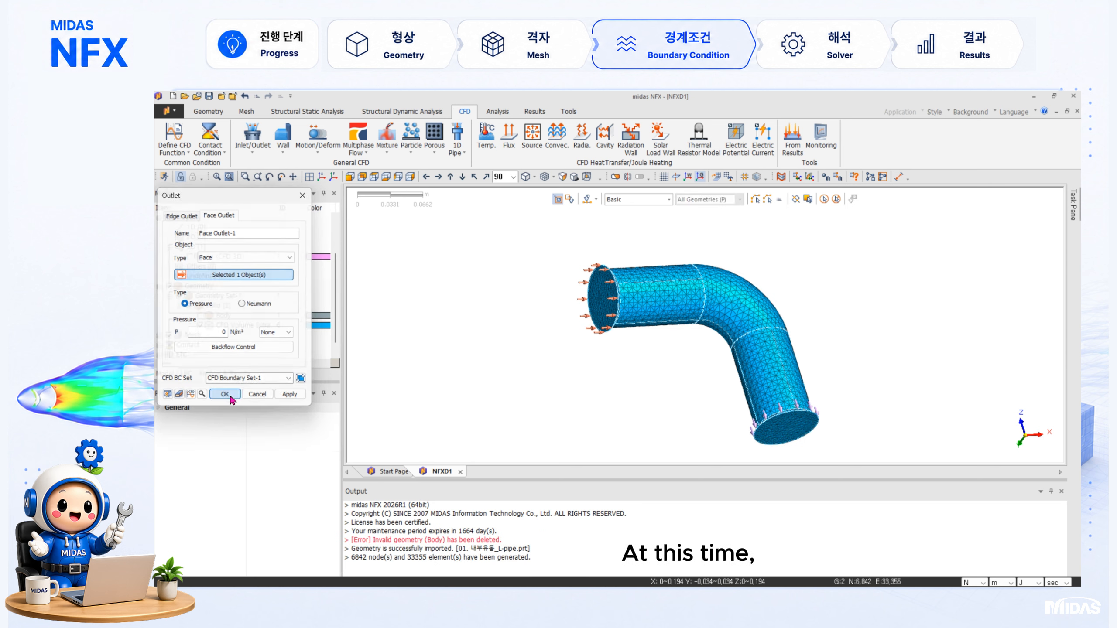
Define a face wall condition on all faces of the fluid volume except the inlet and outlet faces.
{"action": "left_click", "coordinate": [284, 150]}
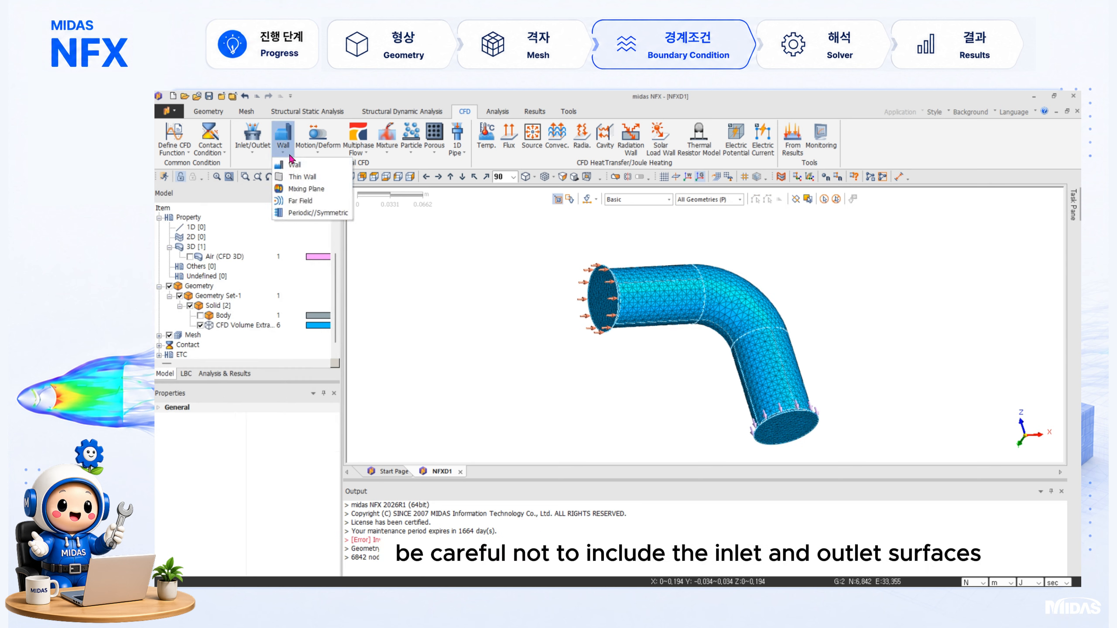
{"action": "left_click", "coordinate": [310, 171]}
{"action": "left_click_drag", "start_coordinate": [525, 237], "coordinate": [884, 463]}
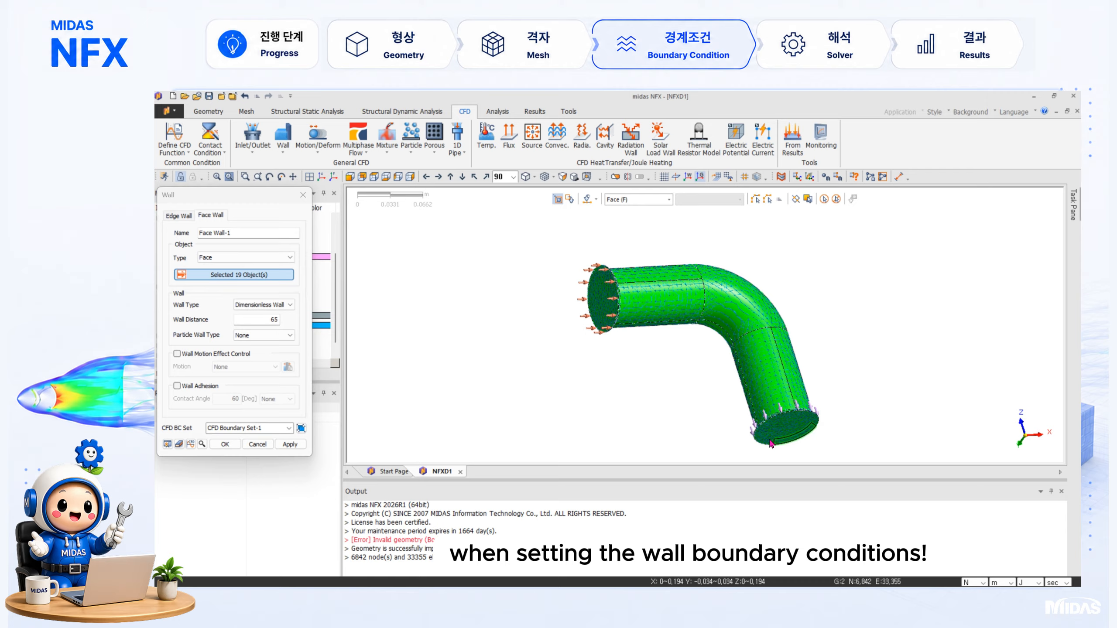
{"action": "left_click", "coordinate": [793, 448]}
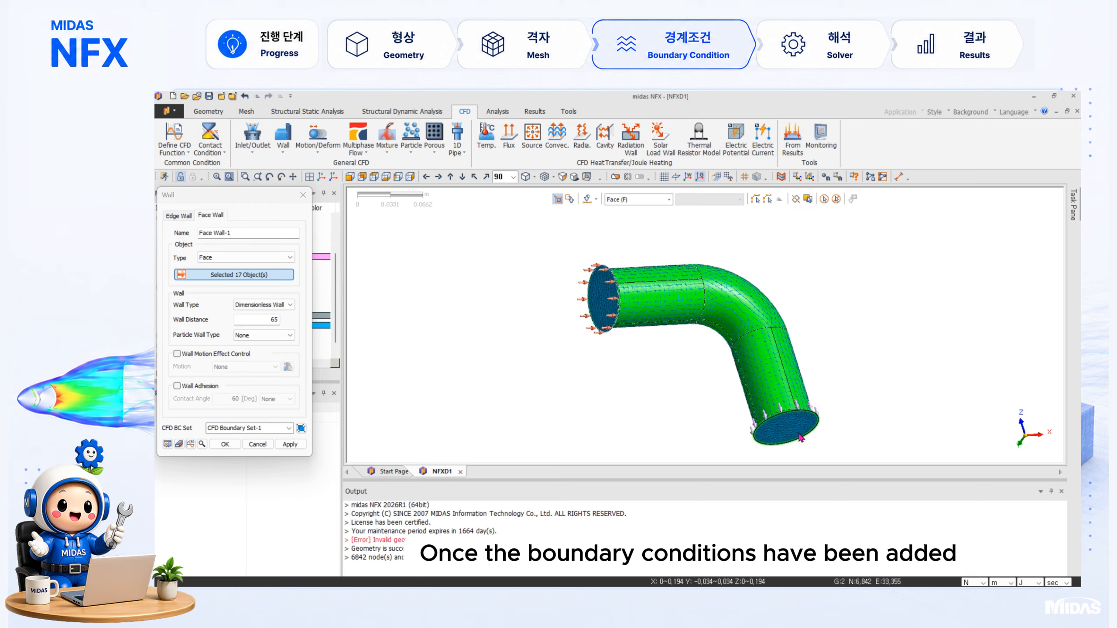
{"action": "left_click", "coordinate": [225, 444]}
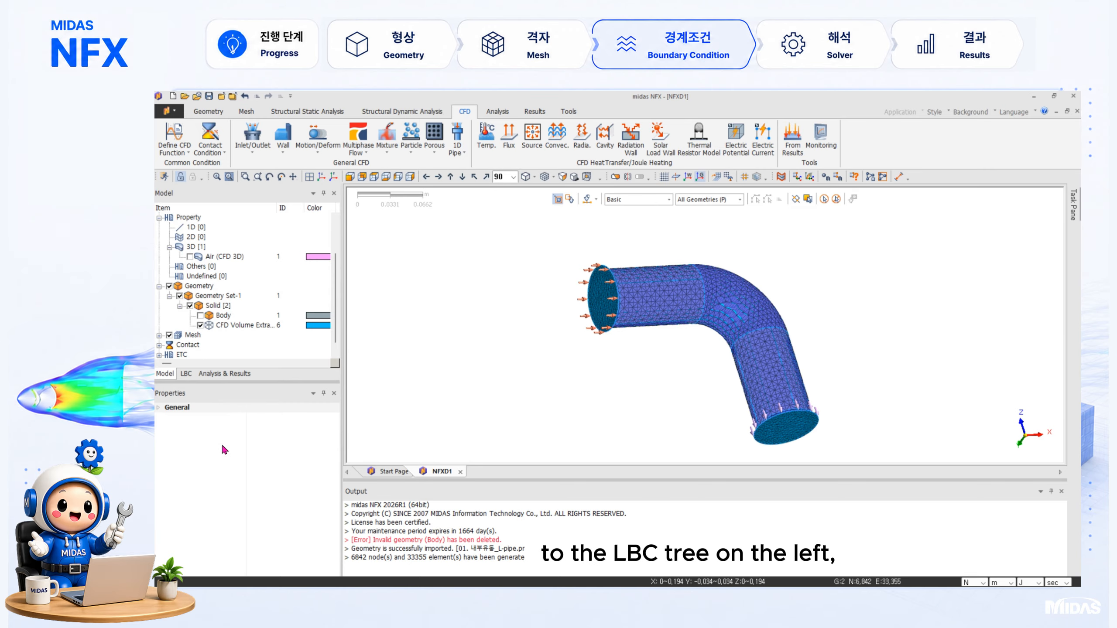
Examine the inlet, outlet and wall entries in CFD Boundary Set-1 and select the Define Monitoring entry.
{"action": "left_click", "coordinate": [186, 374]}
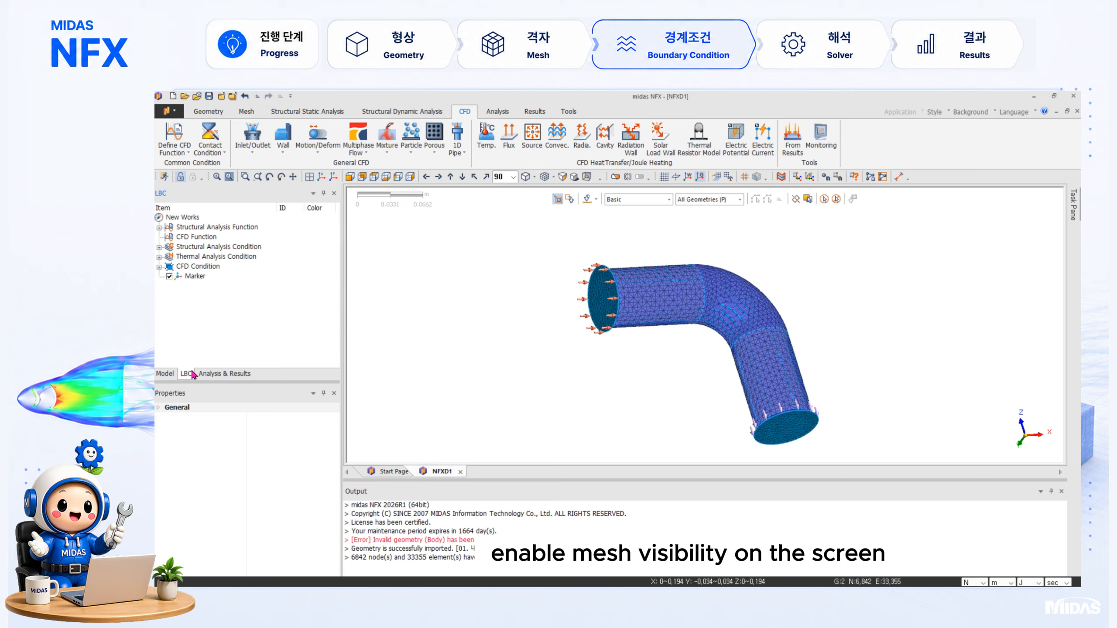
{"action": "left_click", "coordinate": [160, 267]}
{"action": "left_click", "coordinate": [169, 276]}
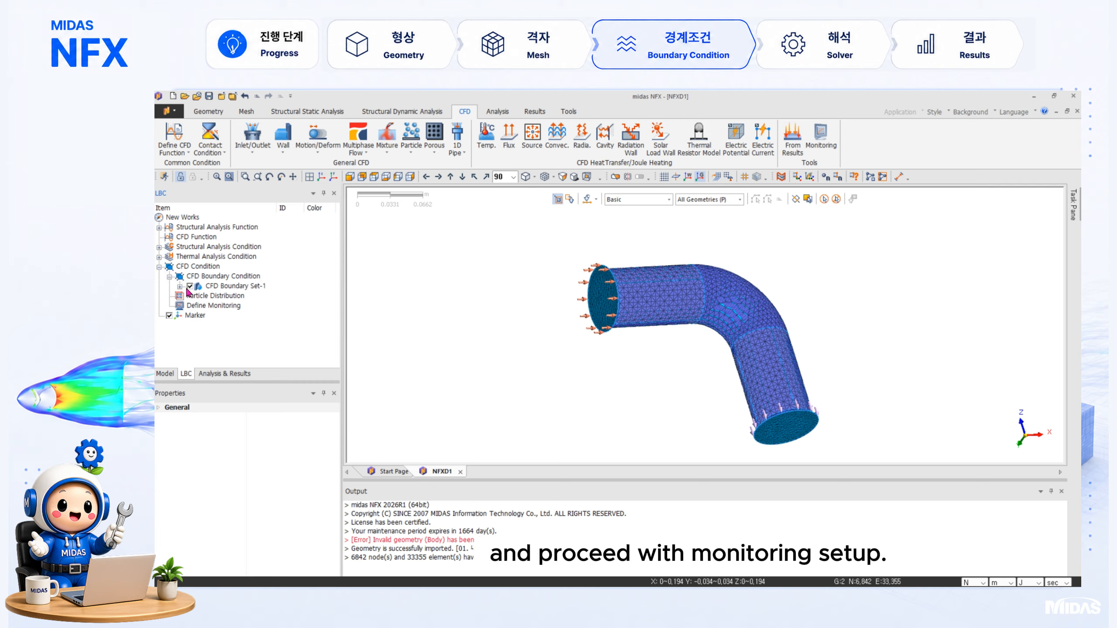
{"action": "left_click", "coordinate": [180, 287]}
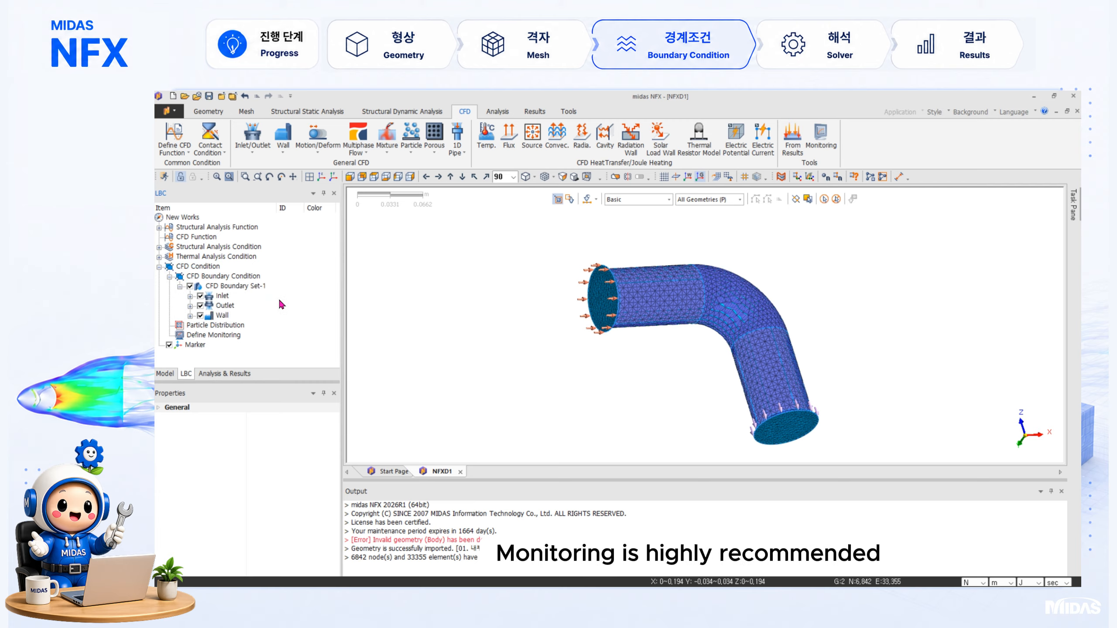
{"action": "left_click", "coordinate": [227, 337]}
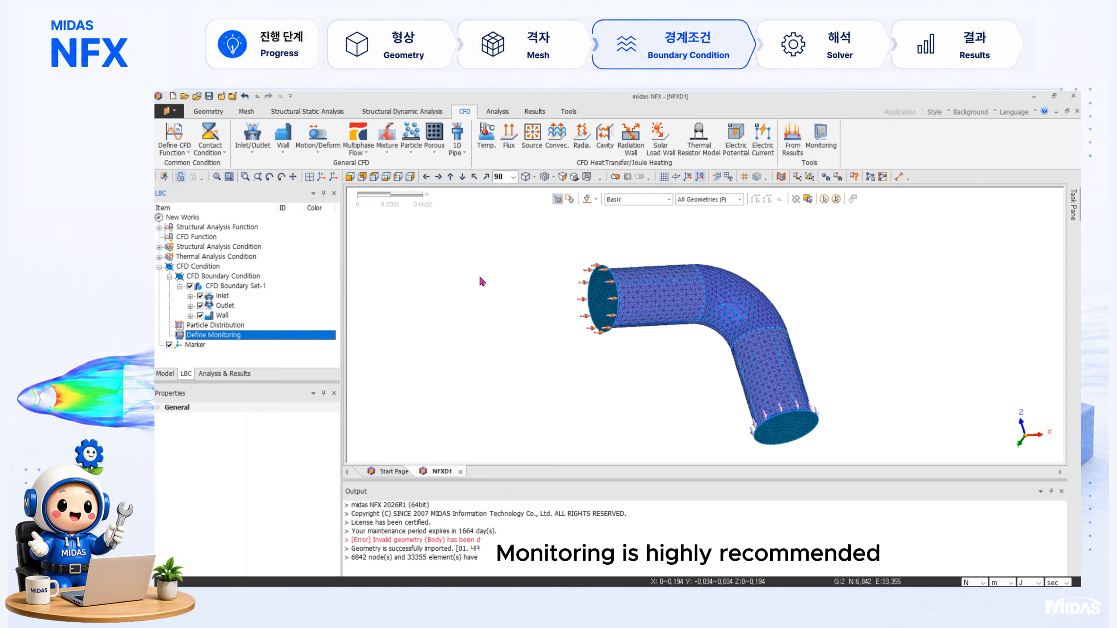
Define a node monitoring named Outlet velocity that tracks total velocity at the centre node of the pipe's outlet face.
{"action": "left_click", "coordinate": [825, 148]}
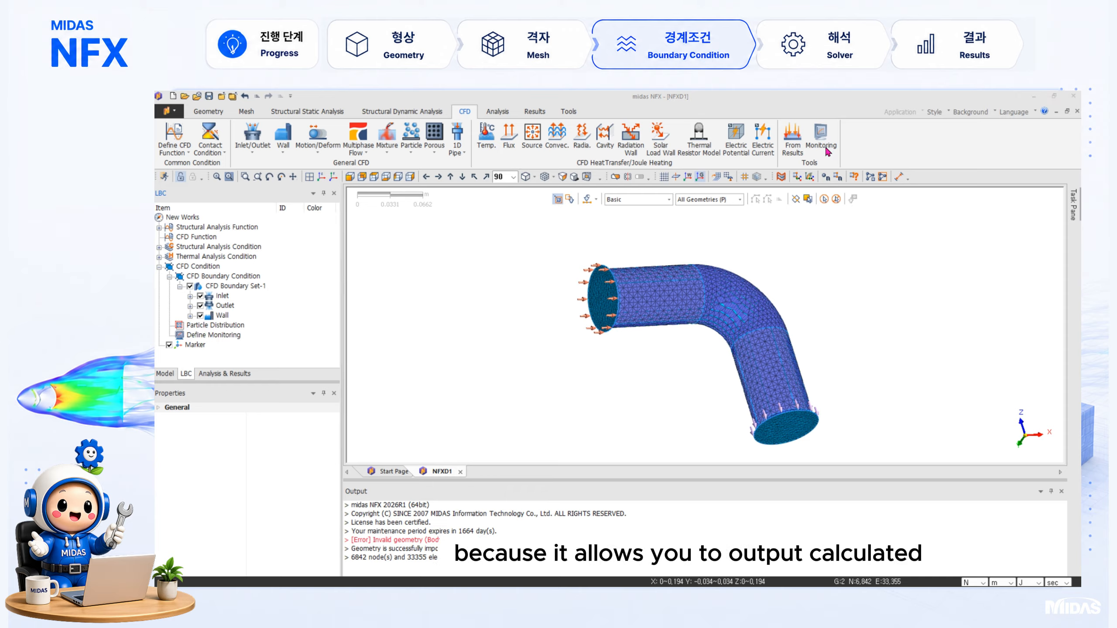
{"action": "middle_click_drag", "start_coordinate": [811, 386], "coordinate": [803, 365]}
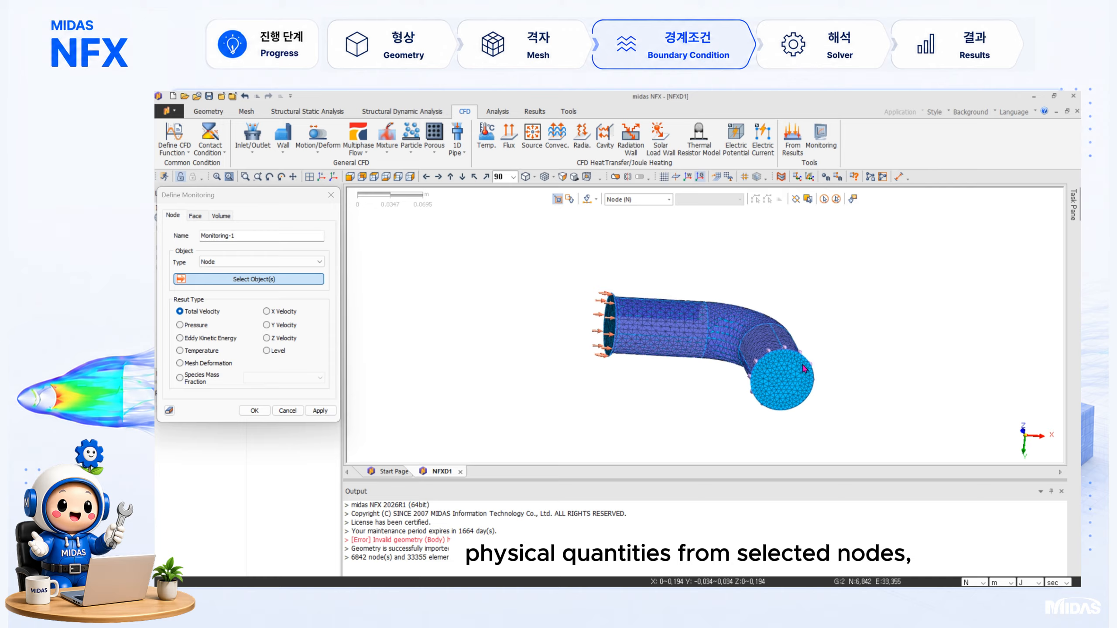
{"action": "left_click", "coordinate": [783, 384]}
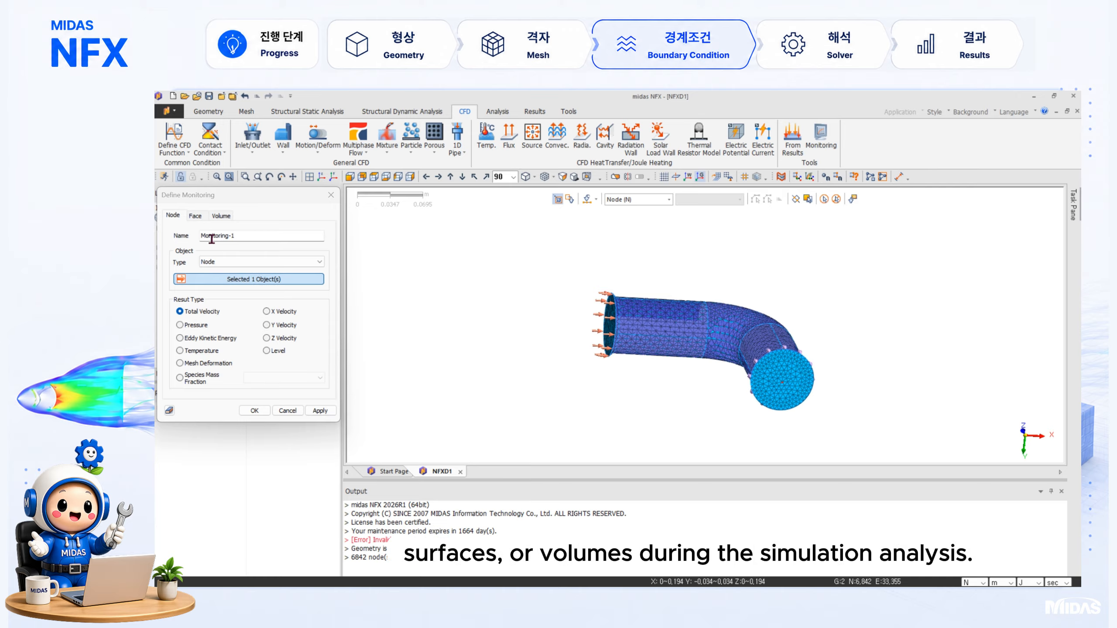
{"action": "left_click", "coordinate": [249, 233]}
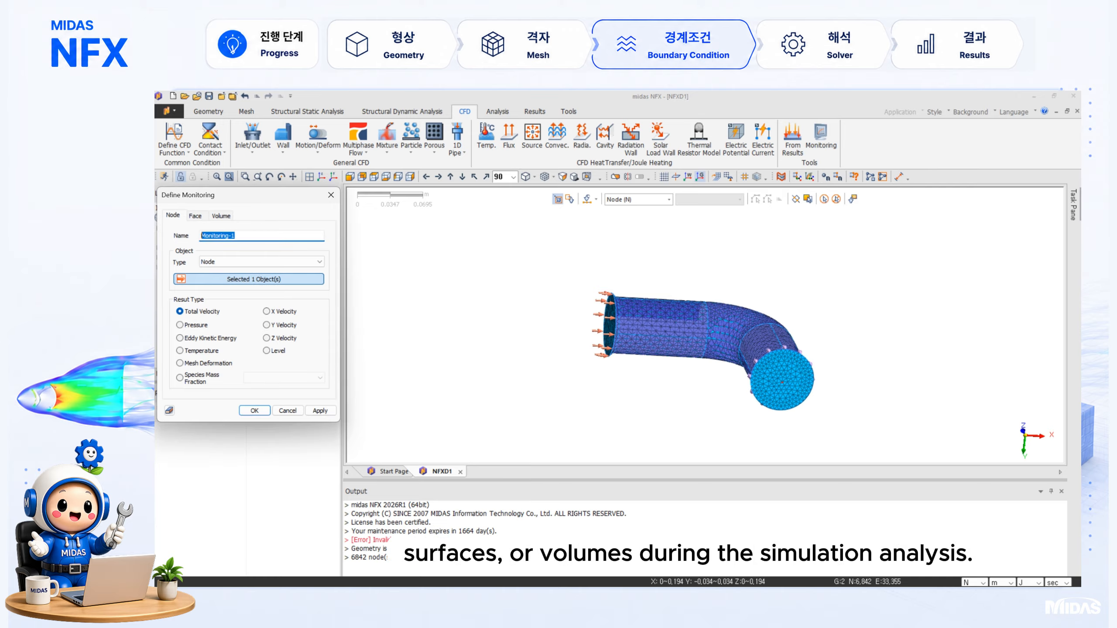
{"action": "type", "text": "Outlert"}
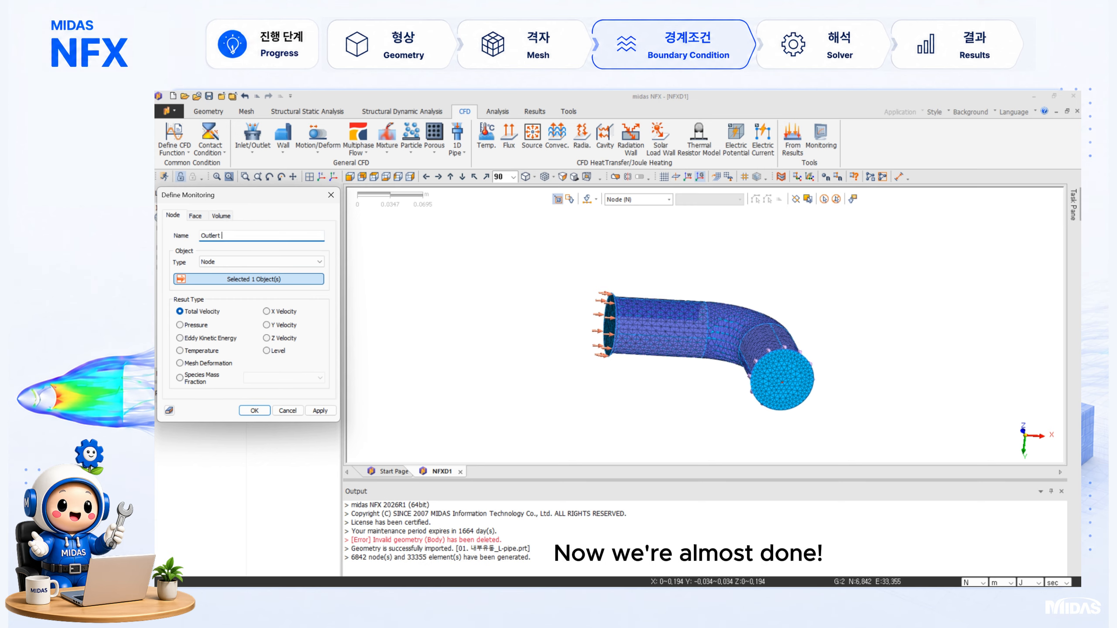
{"action": "type", "text": " velocity"}
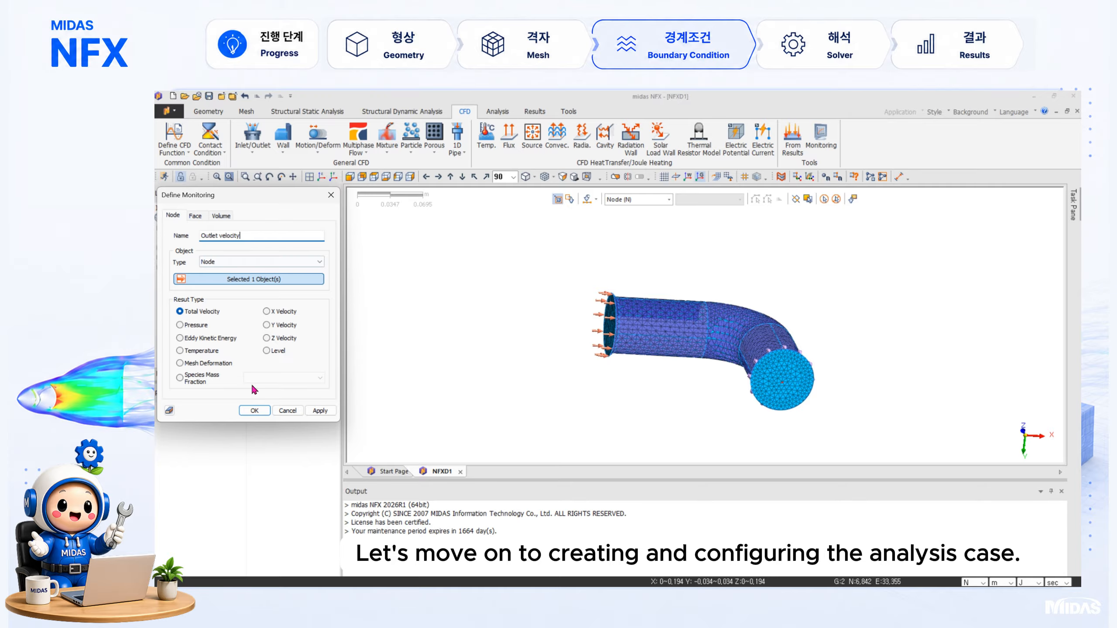
{"action": "left_click", "coordinate": [254, 410]}
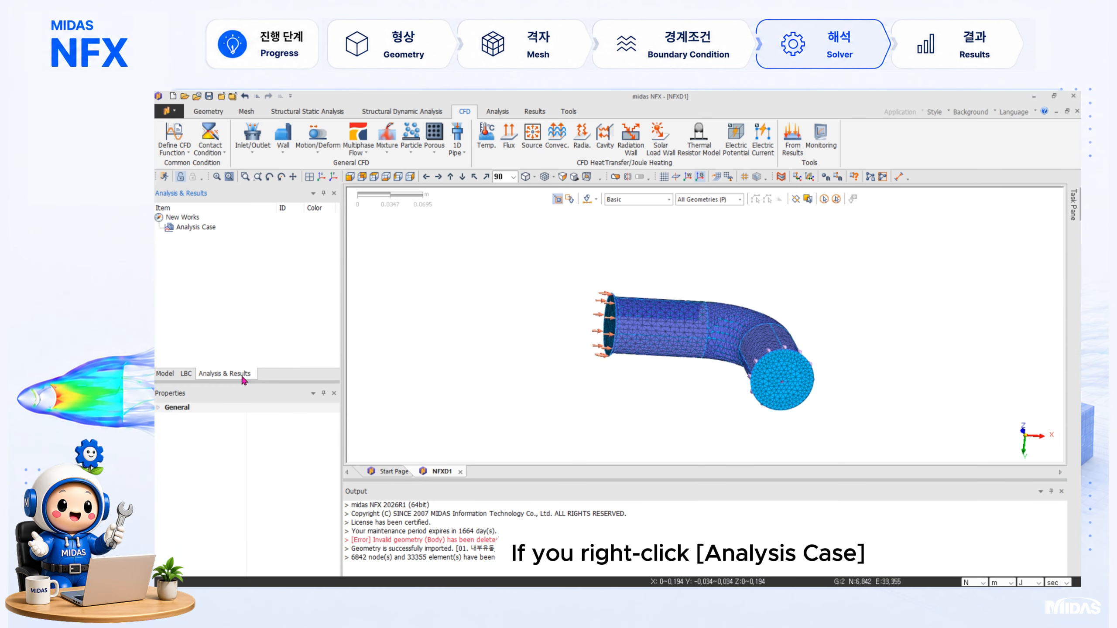
Create a Steady State CFD analysis case and open it for editing.
{"action": "right_click", "coordinate": [203, 226]}
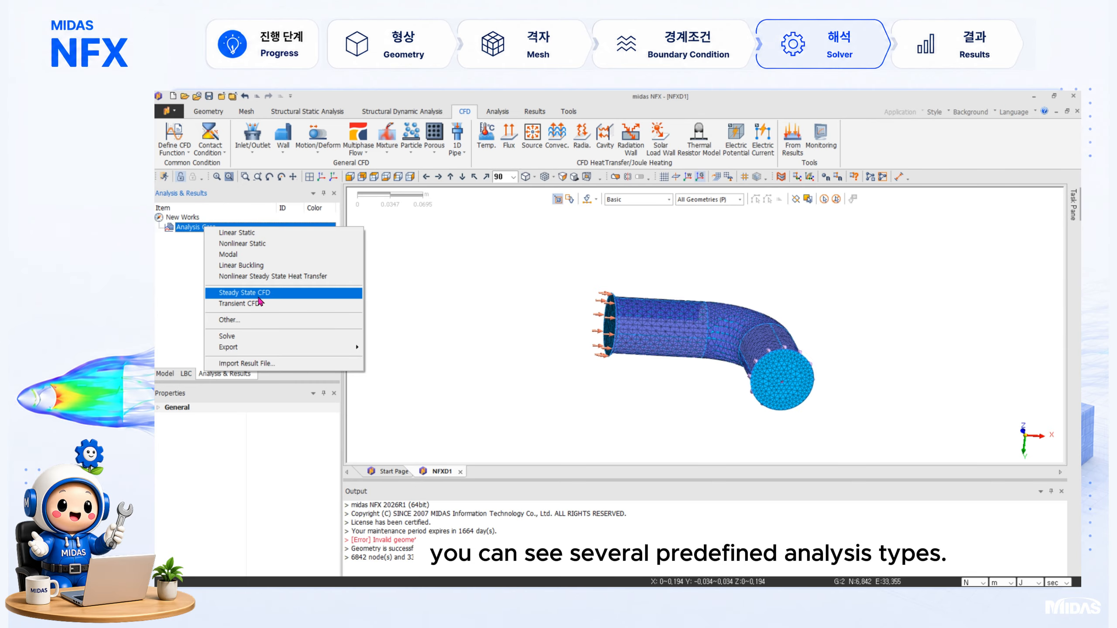
{"action": "left_click", "coordinate": [278, 295]}
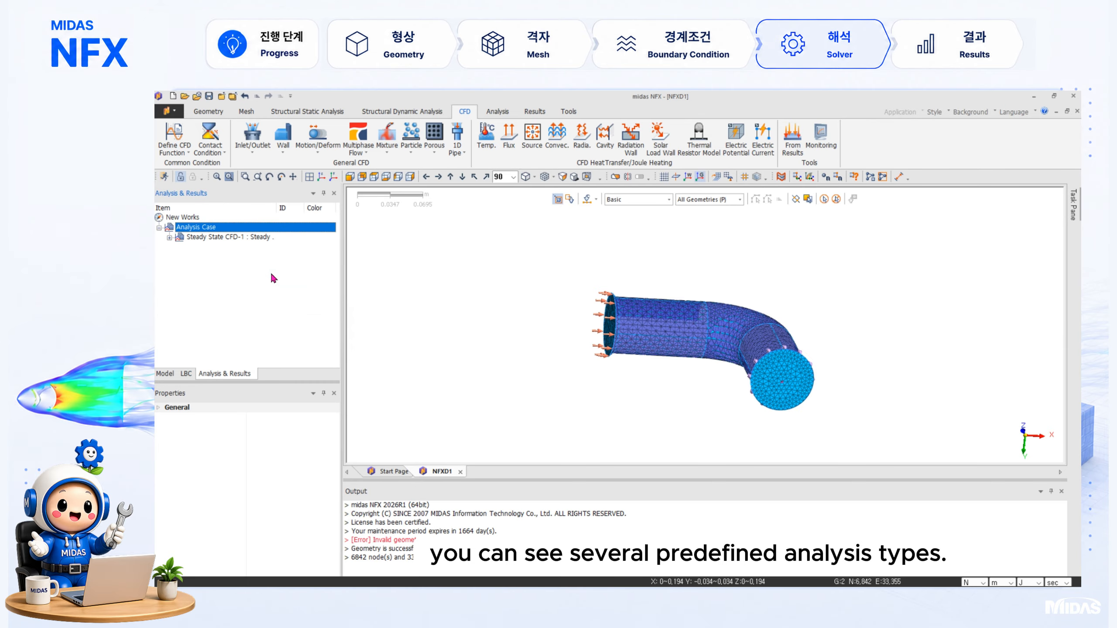
{"action": "right_click", "coordinate": [273, 237]}
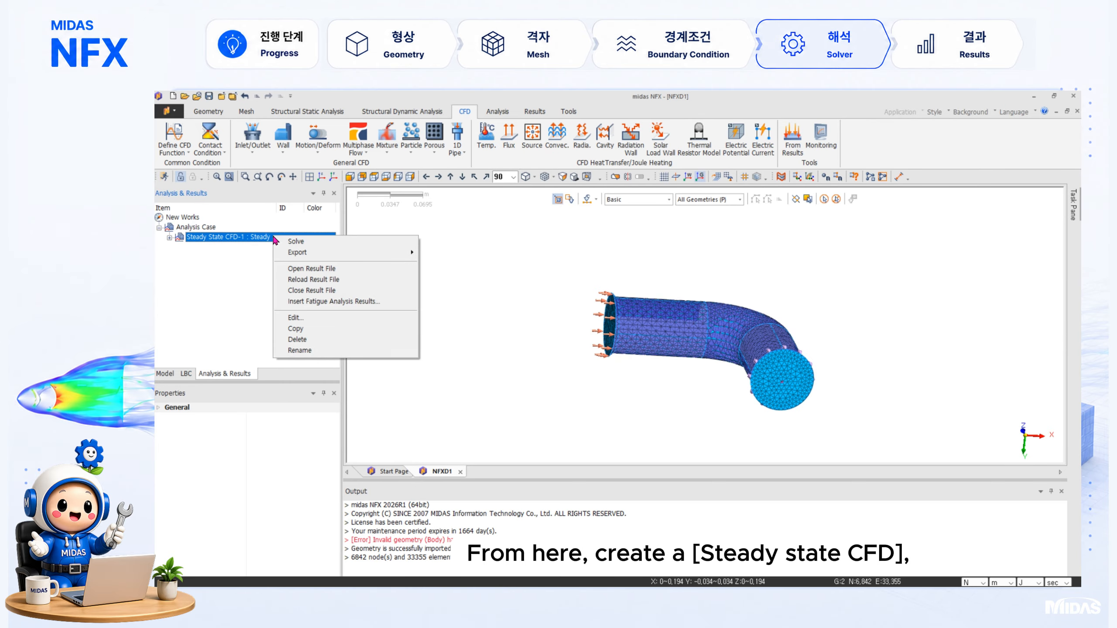
{"action": "left_click", "coordinate": [308, 322]}
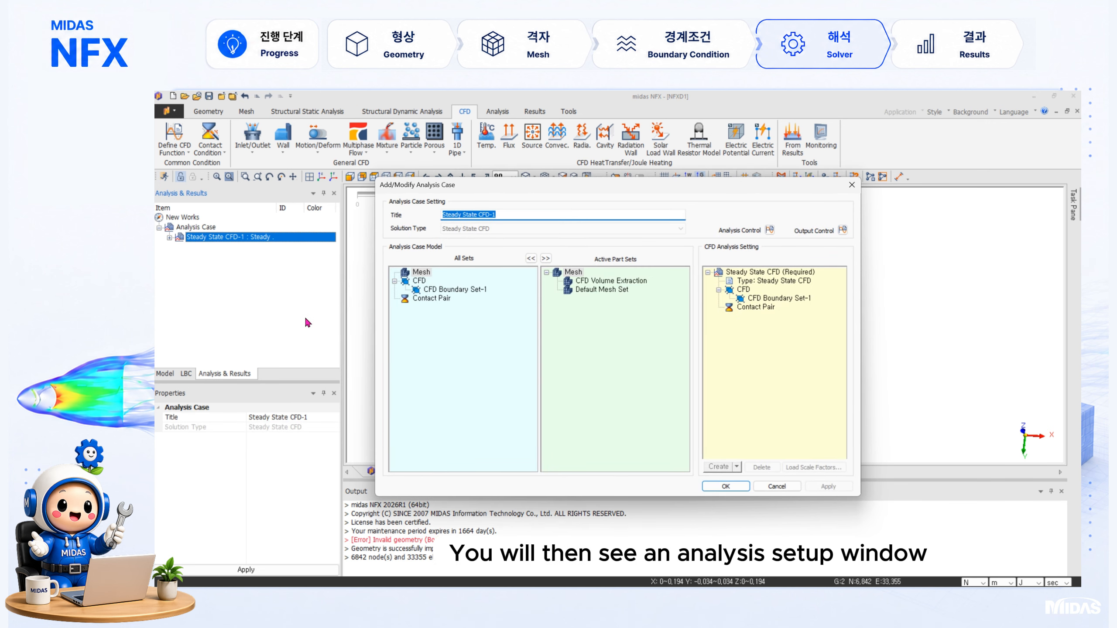
Review the turbulence model options in the case's analysis control, keep 2-Equation k-e, and accept the analysis case settings.
{"action": "left_click", "coordinate": [770, 230]}
{"action": "left_click_drag", "start_coordinate": [576, 199], "coordinate": [674, 143]}
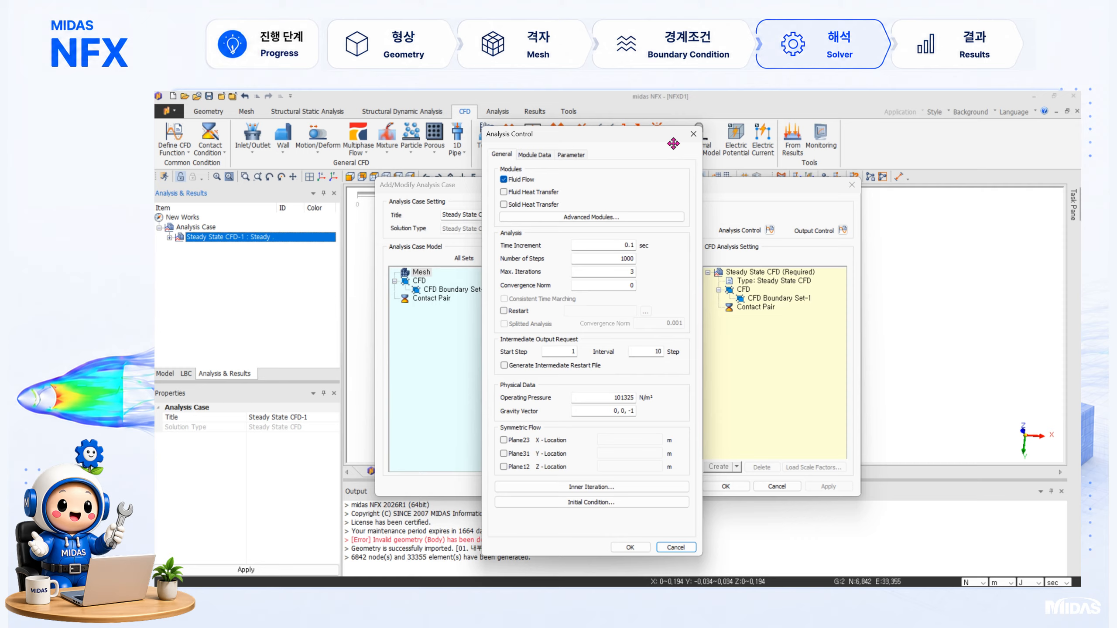
{"action": "left_click", "coordinate": [545, 156]}
{"action": "left_click", "coordinate": [680, 180]}
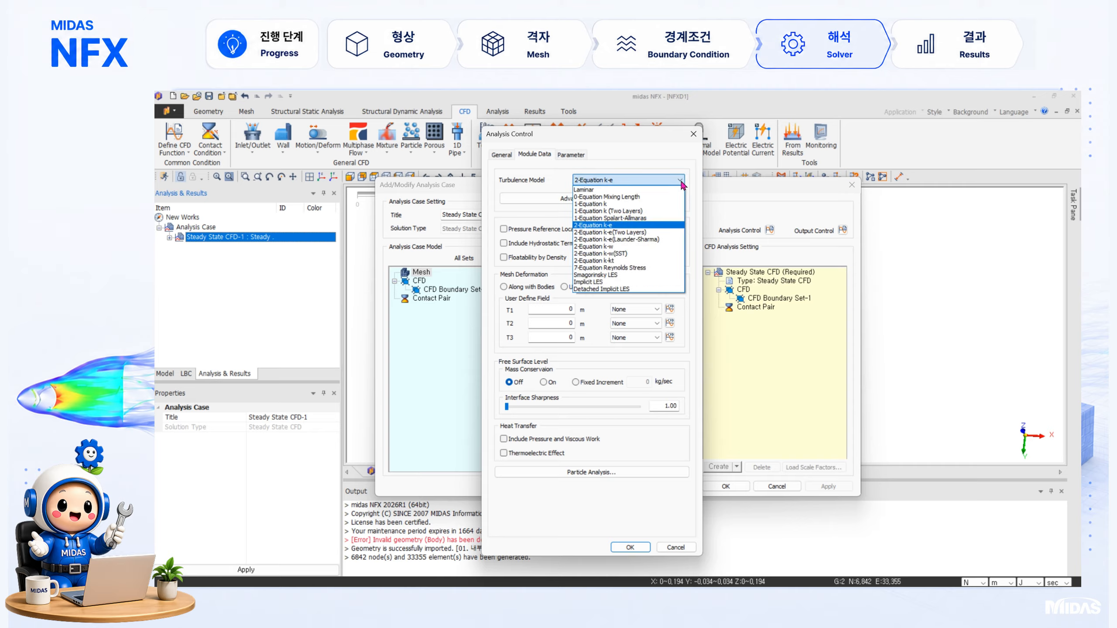
{"action": "left_click", "coordinate": [681, 181]}
{"action": "left_click", "coordinate": [623, 545]}
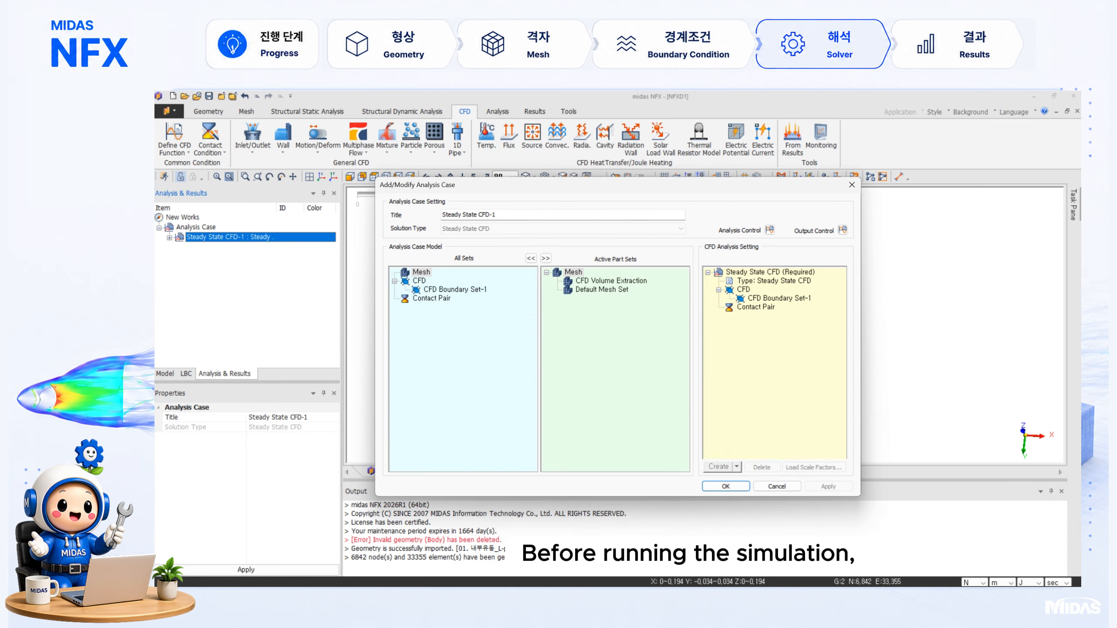
{"action": "left_click", "coordinate": [726, 487]}
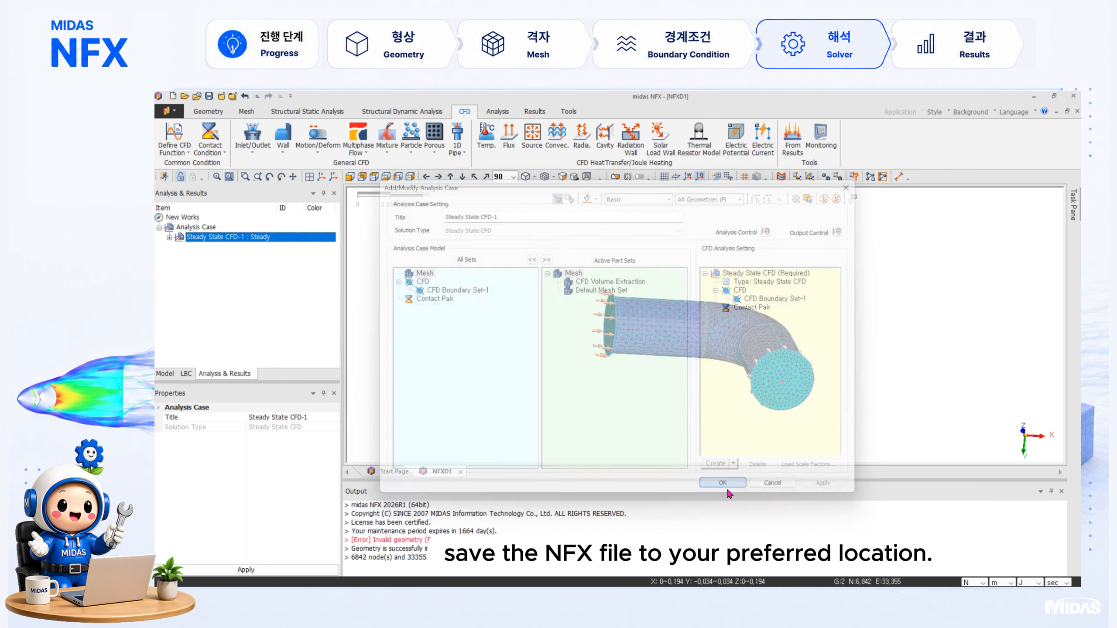
Save the model as Lpipe and run the solver on the Steady State CFD-1 analysis case.
{"action": "left_click", "coordinate": [209, 103]}
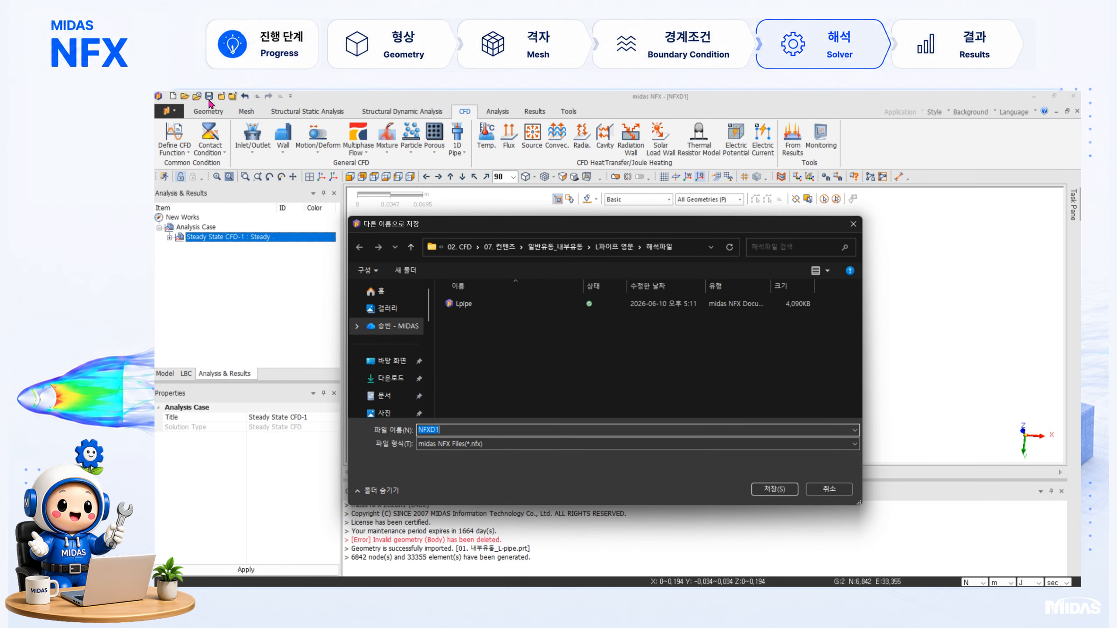
{"action": "left_click", "coordinate": [787, 488]}
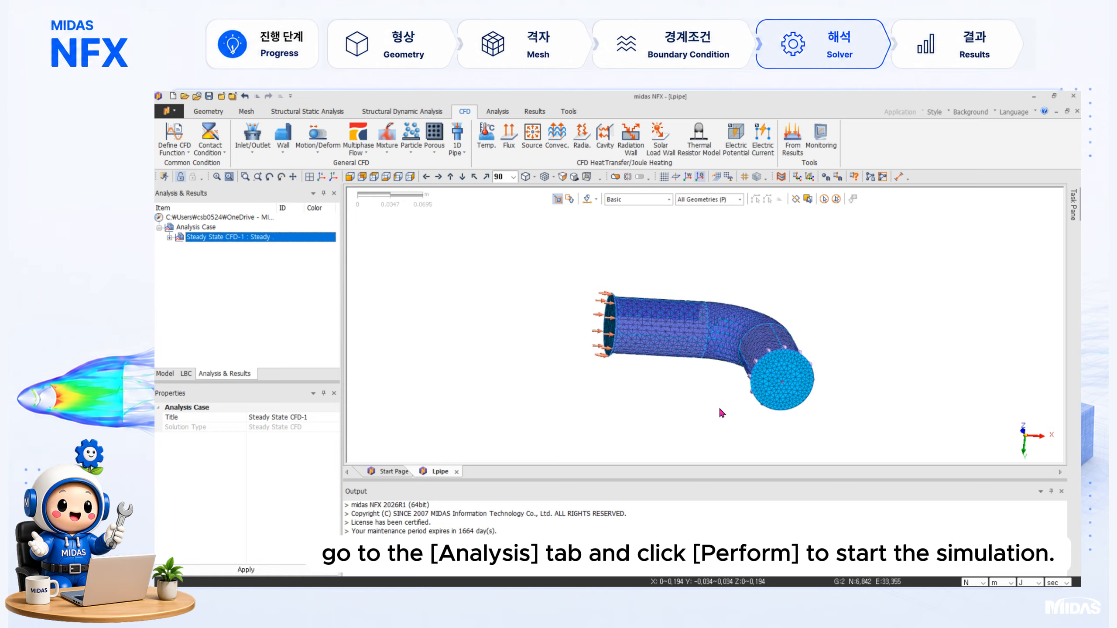
{"action": "left_click", "coordinate": [497, 111]}
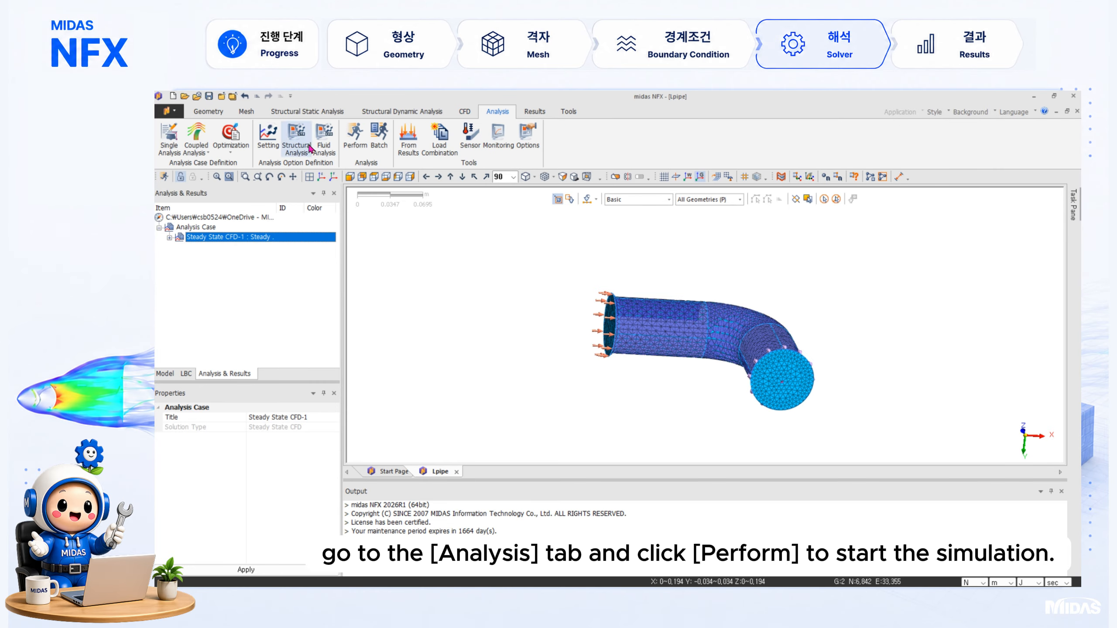
{"action": "left_click", "coordinate": [349, 151]}
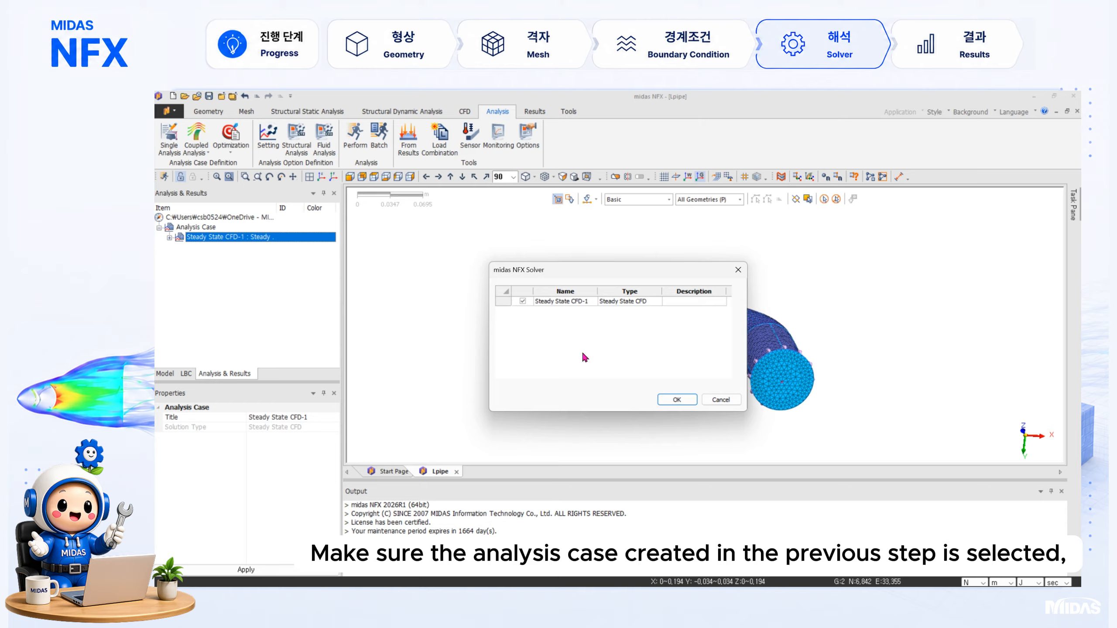
{"action": "left_click", "coordinate": [682, 401]}
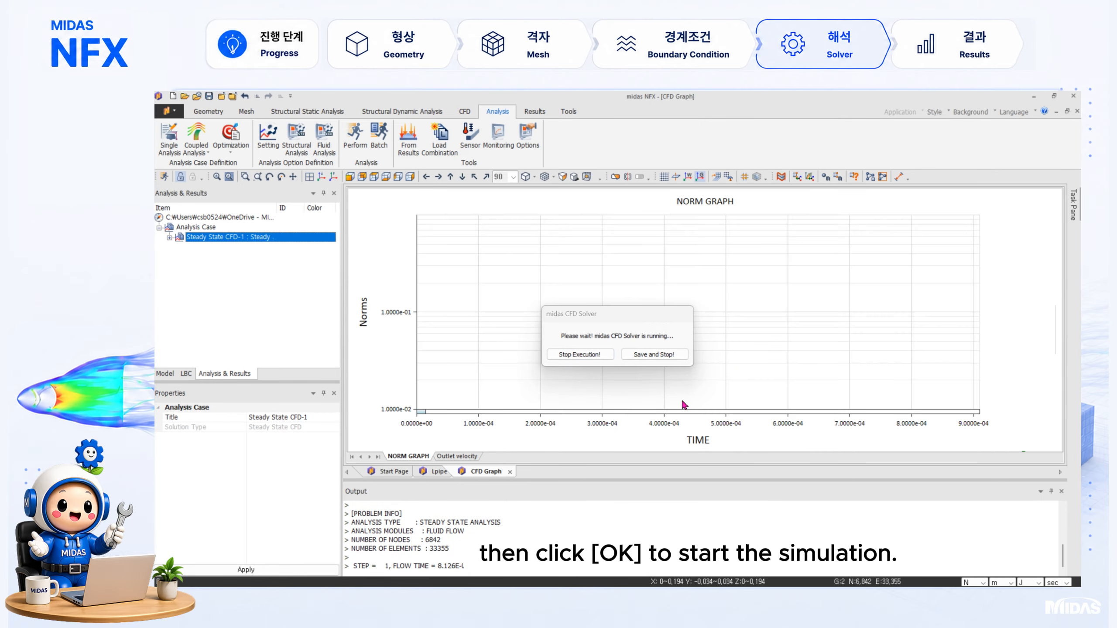
{"action": "left_click_drag", "start_coordinate": [629, 314], "coordinate": [440, 204]}
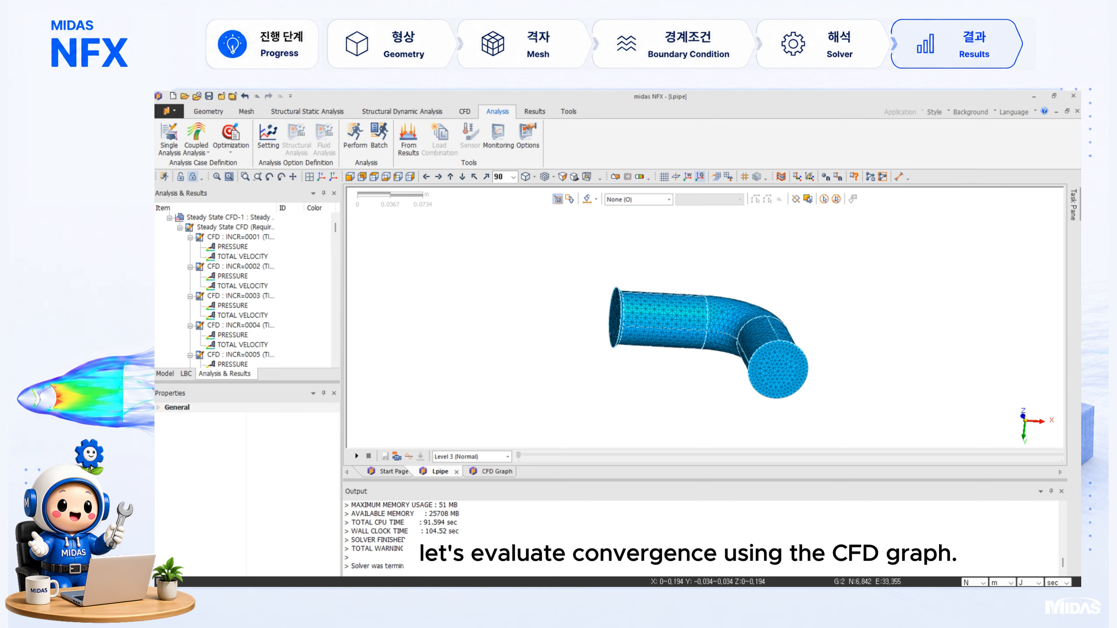
Examine the residual norm graph and the Outlet velocity monitoring graph to judge the solution's convergence.
{"action": "left_click", "coordinate": [498, 472]}
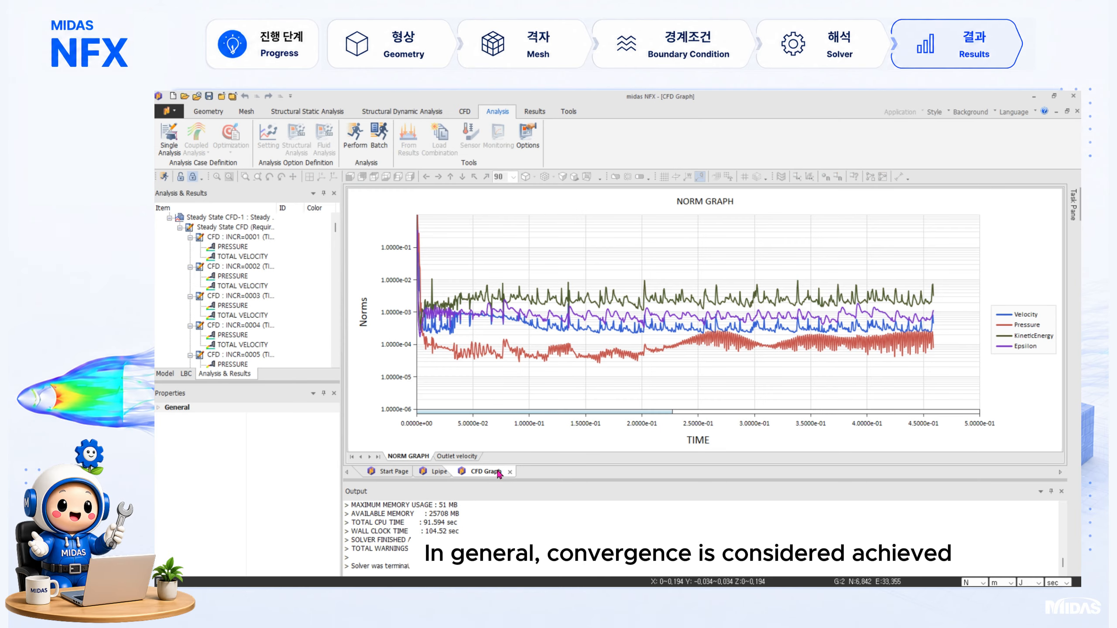
{"action": "left_click", "coordinate": [457, 457]}
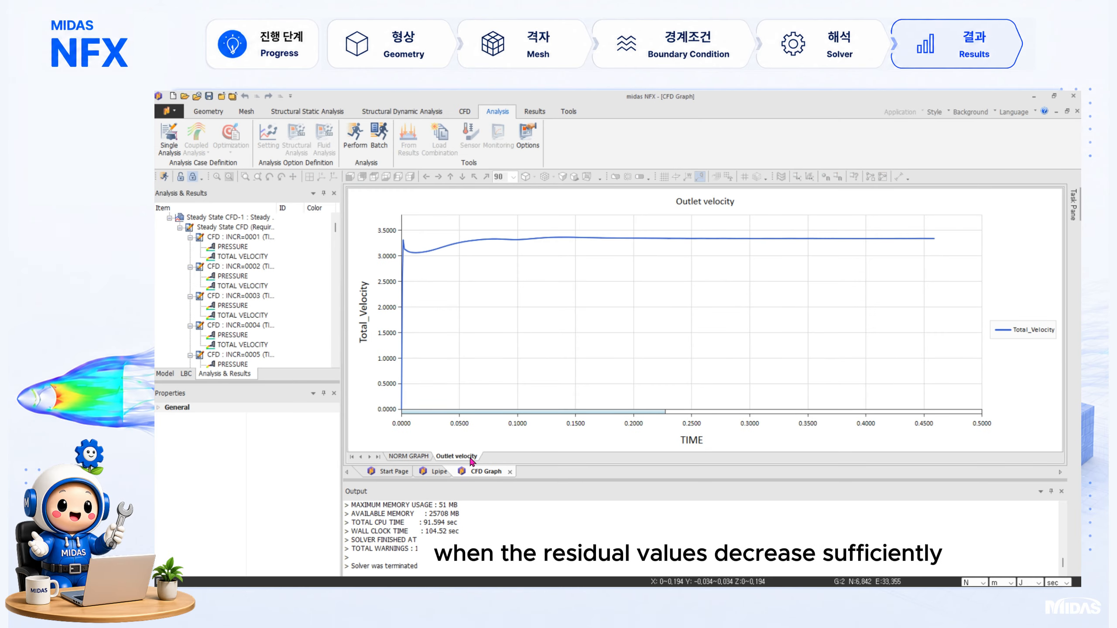